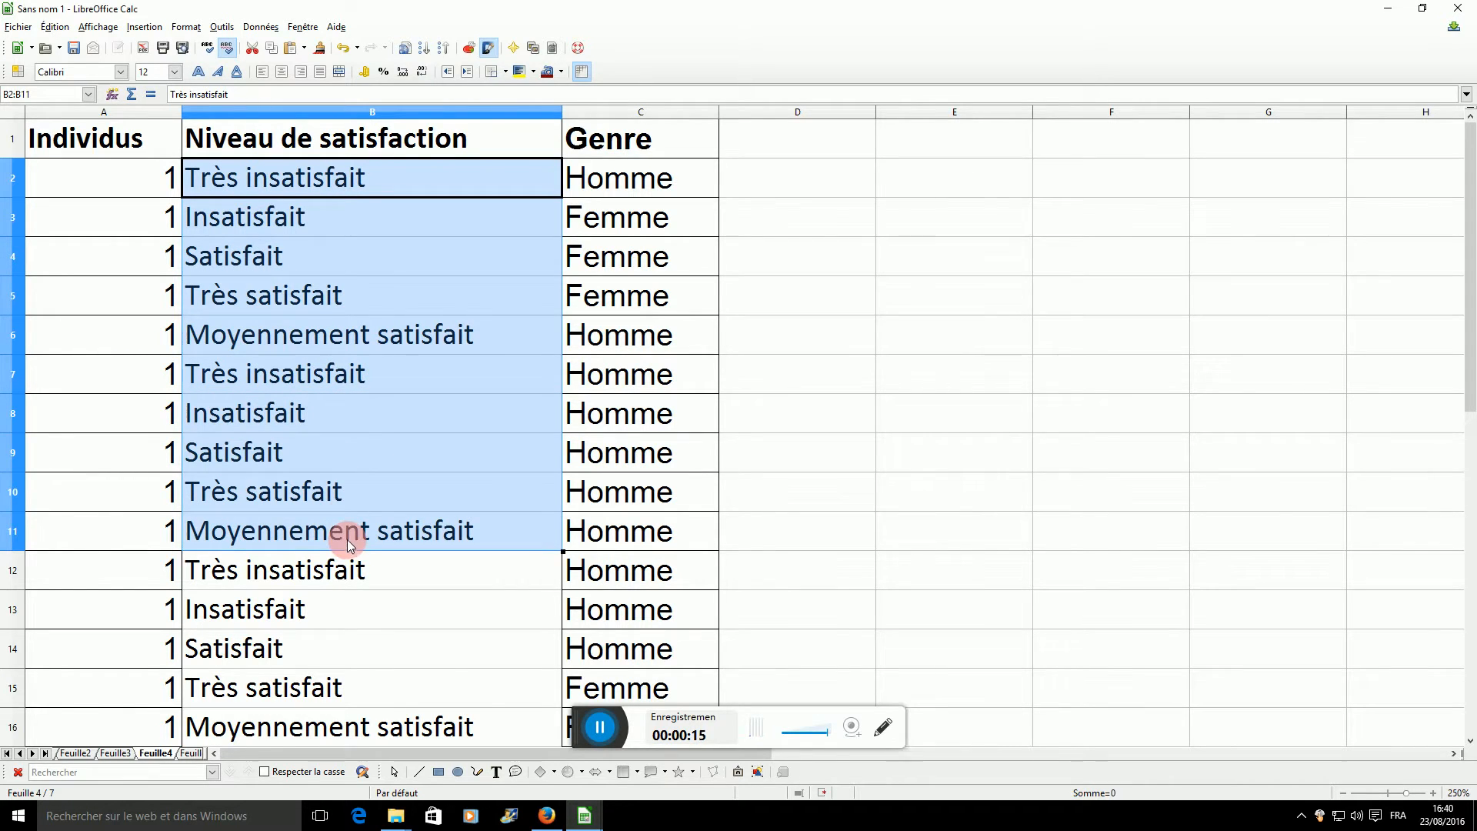
pyautogui.click(322, 178)
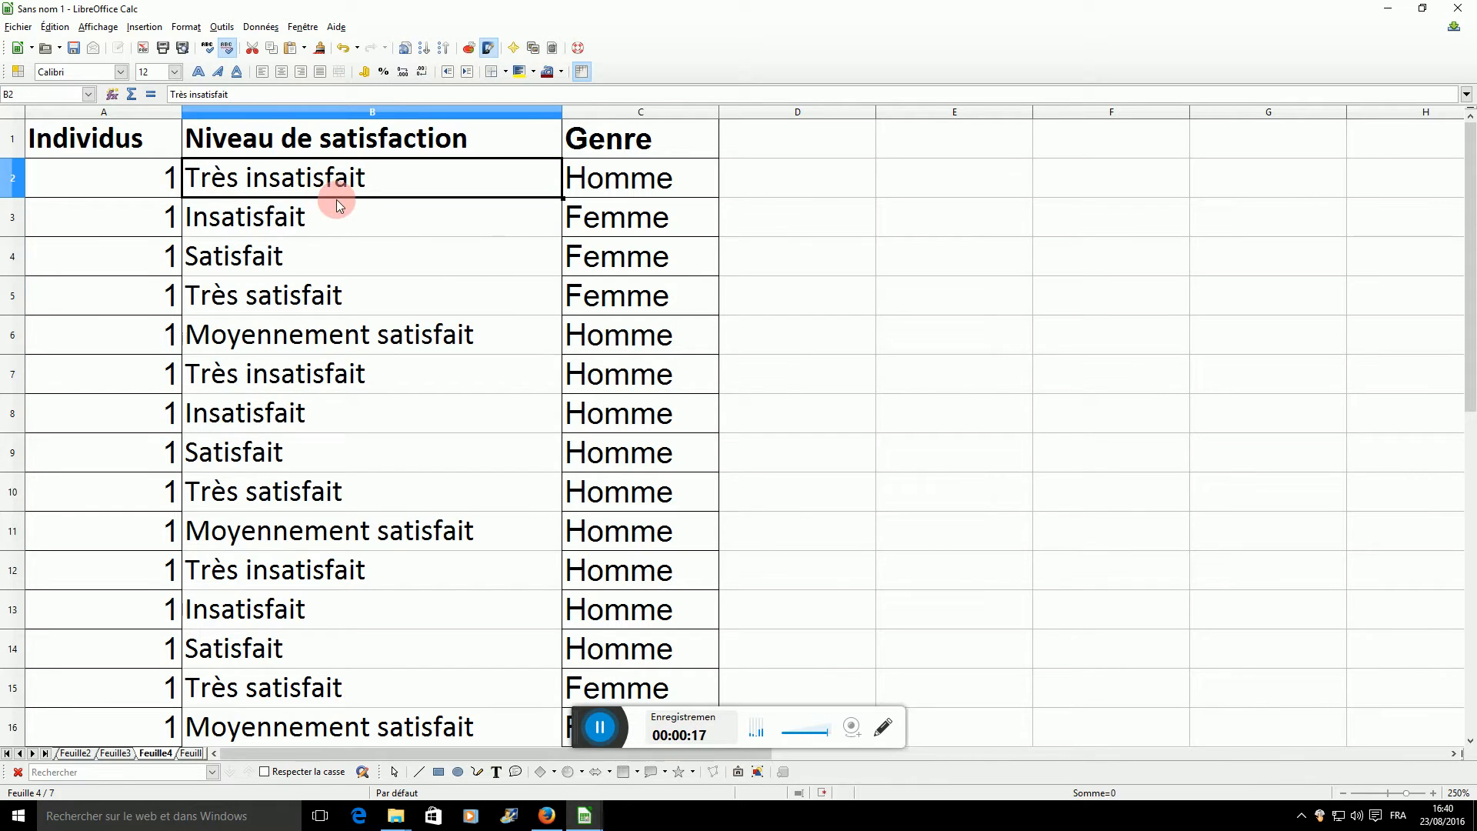
pyautogui.click(349, 307)
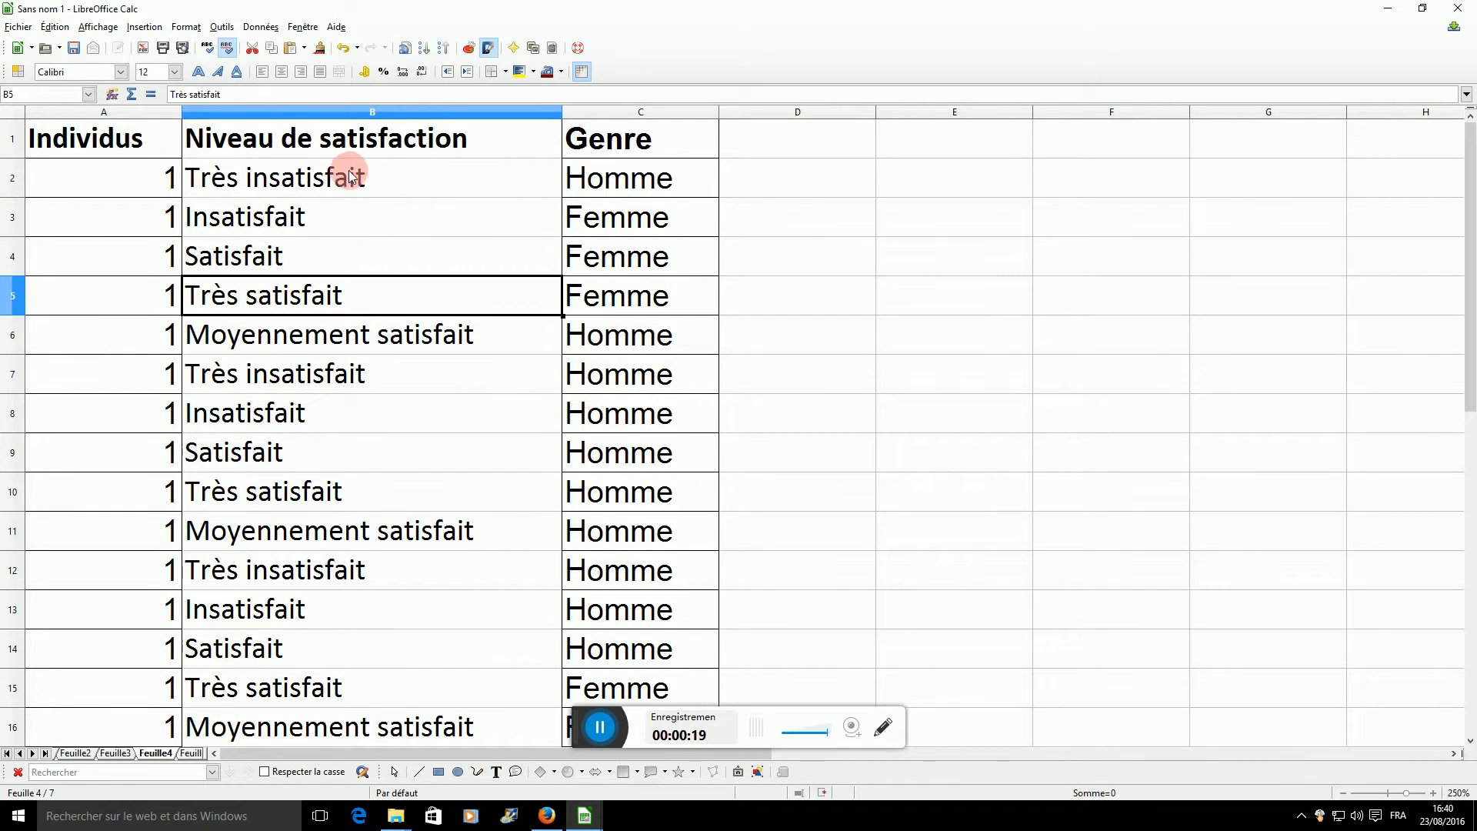
pyautogui.moveTo(348, 170); pyautogui.dragTo(354, 343)
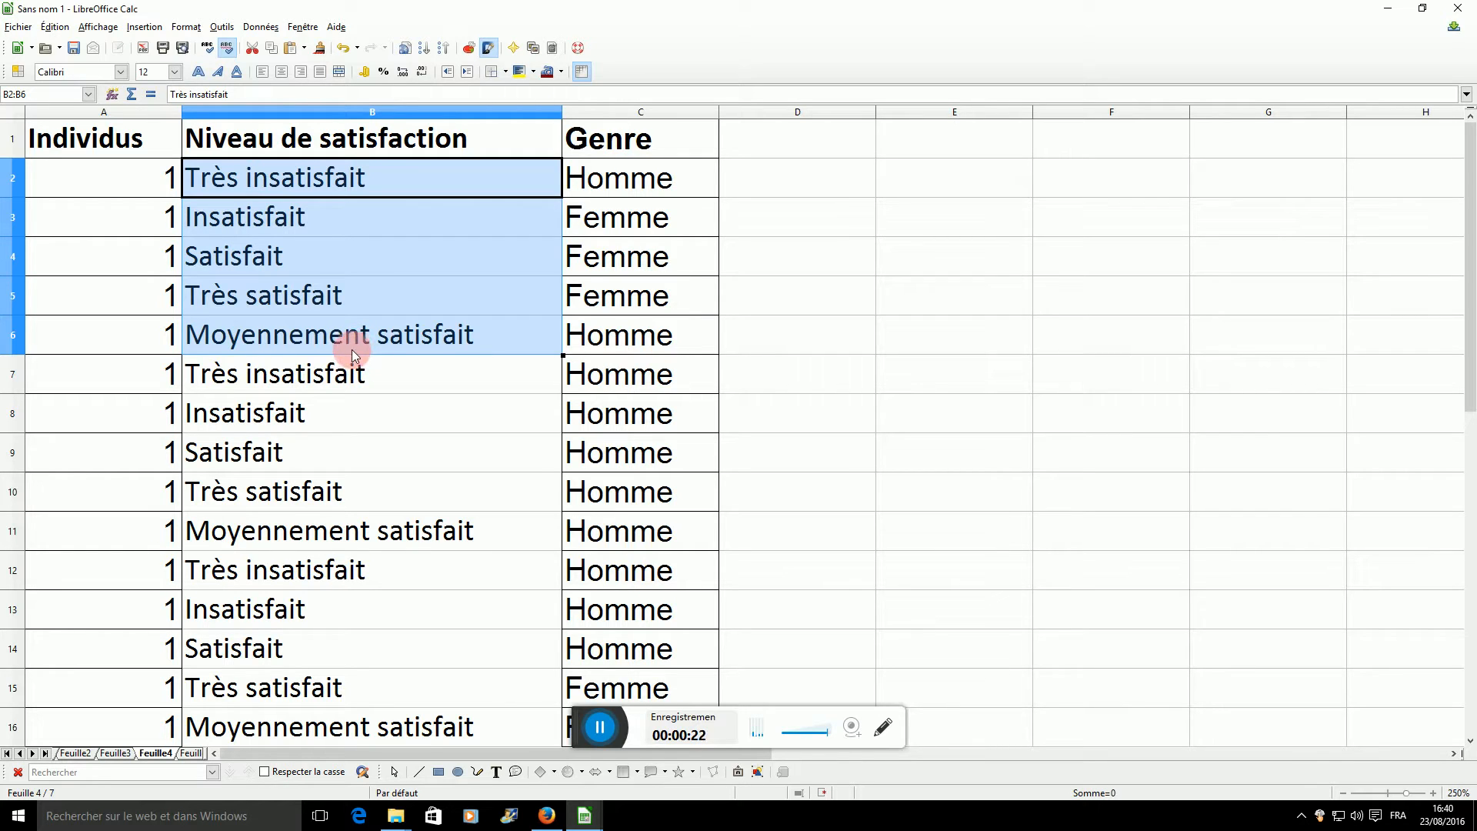
pyautogui.click(352, 341)
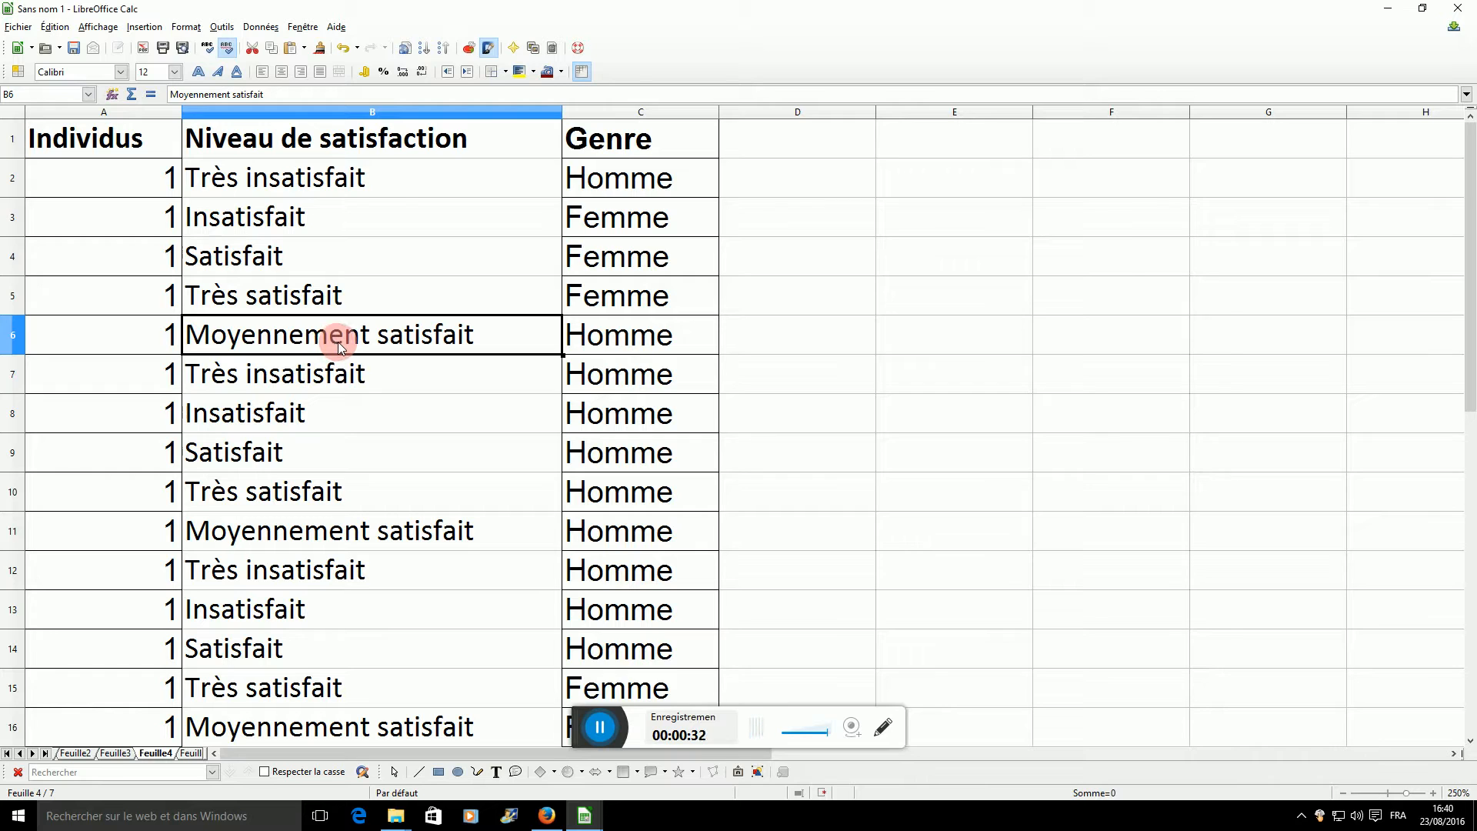
# Step: Start a pivot table from the survey data with Individus summed as the data field and Niveau de satisfaction as the row field
pyautogui.click(254, 27)
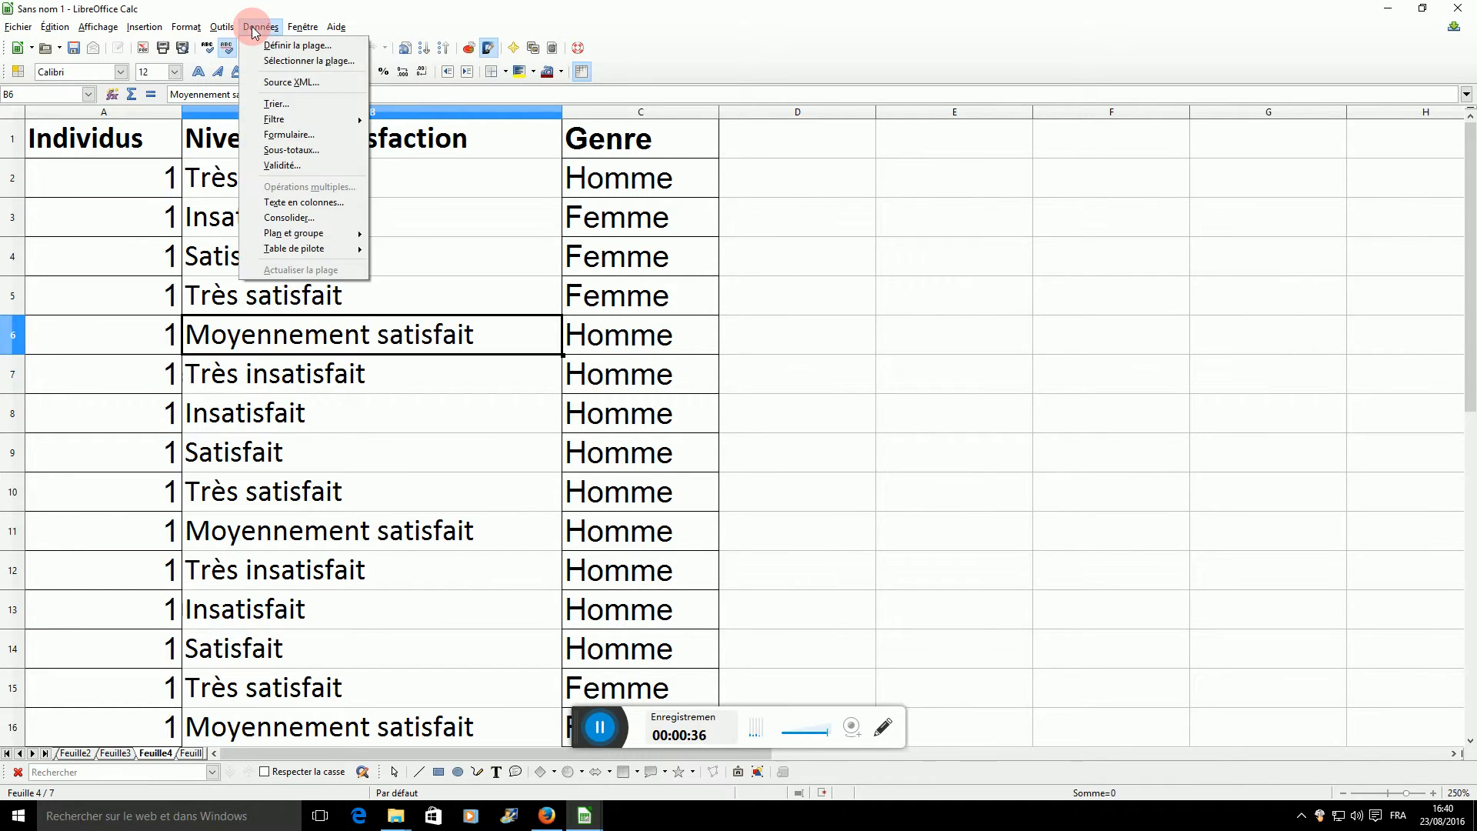
pyautogui.moveTo(275, 250)
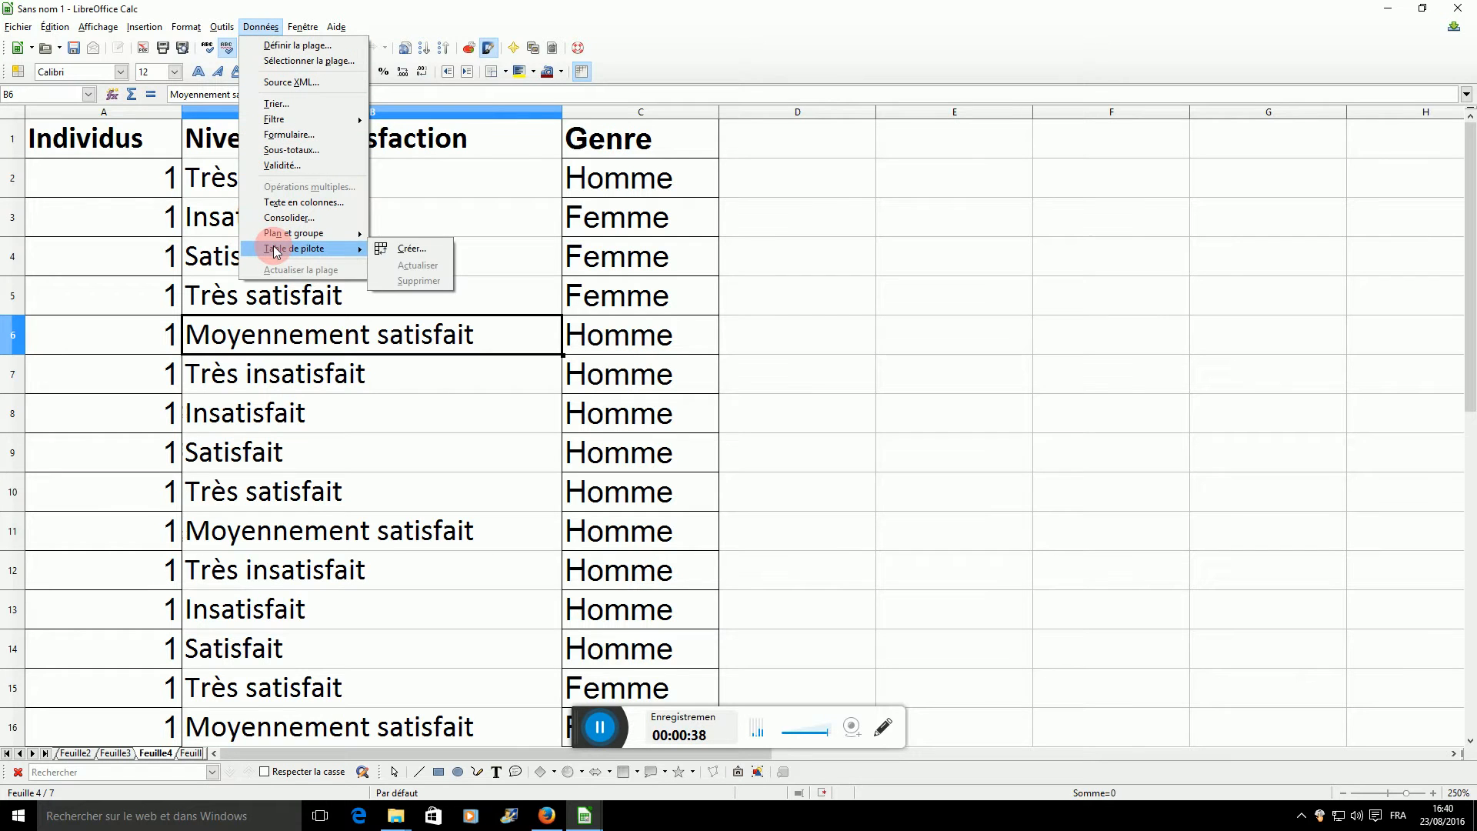
pyautogui.click(378, 249)
pyautogui.click(684, 450)
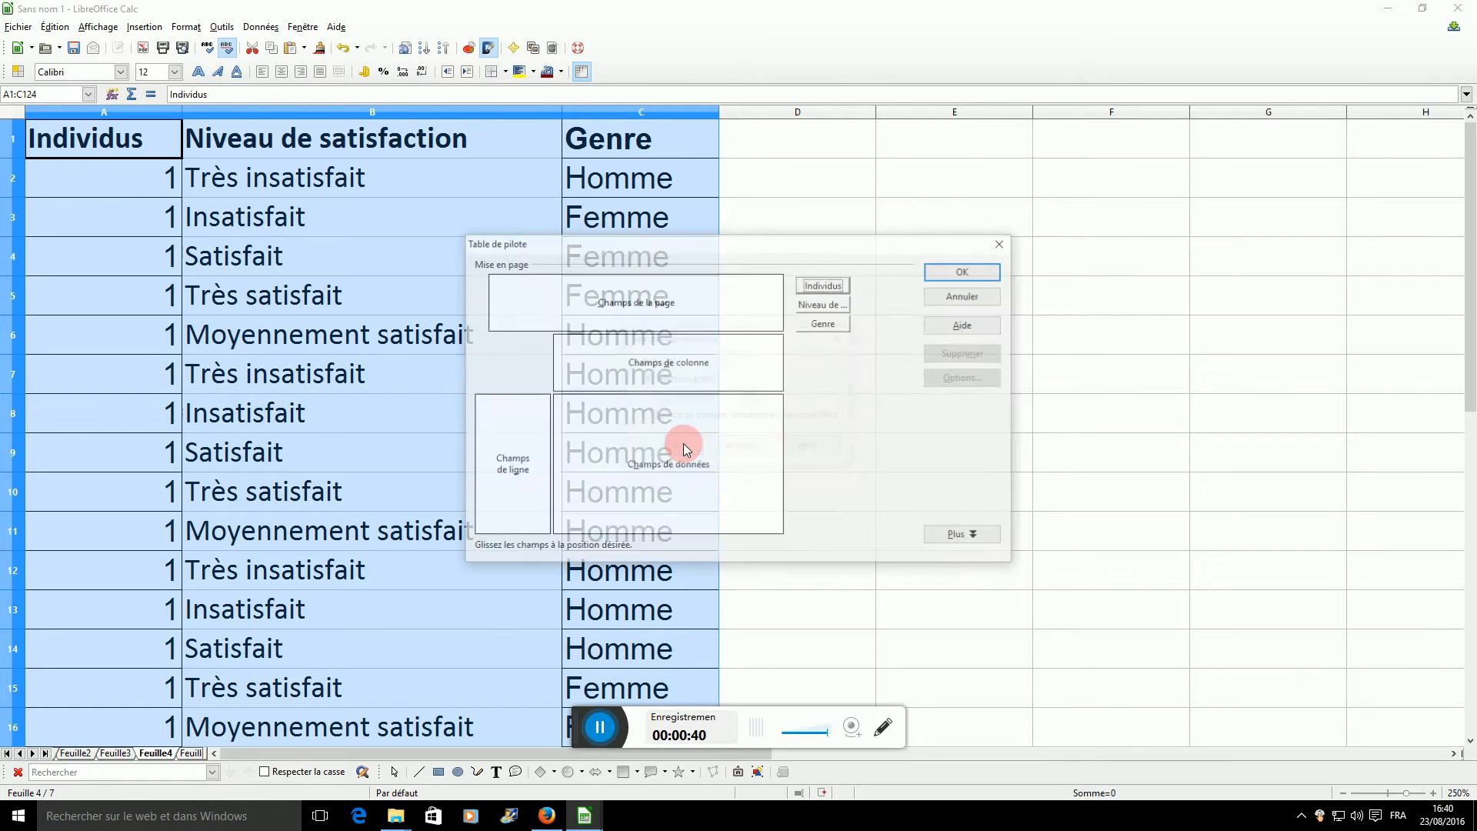
pyautogui.moveTo(823, 283); pyautogui.dragTo(676, 440)
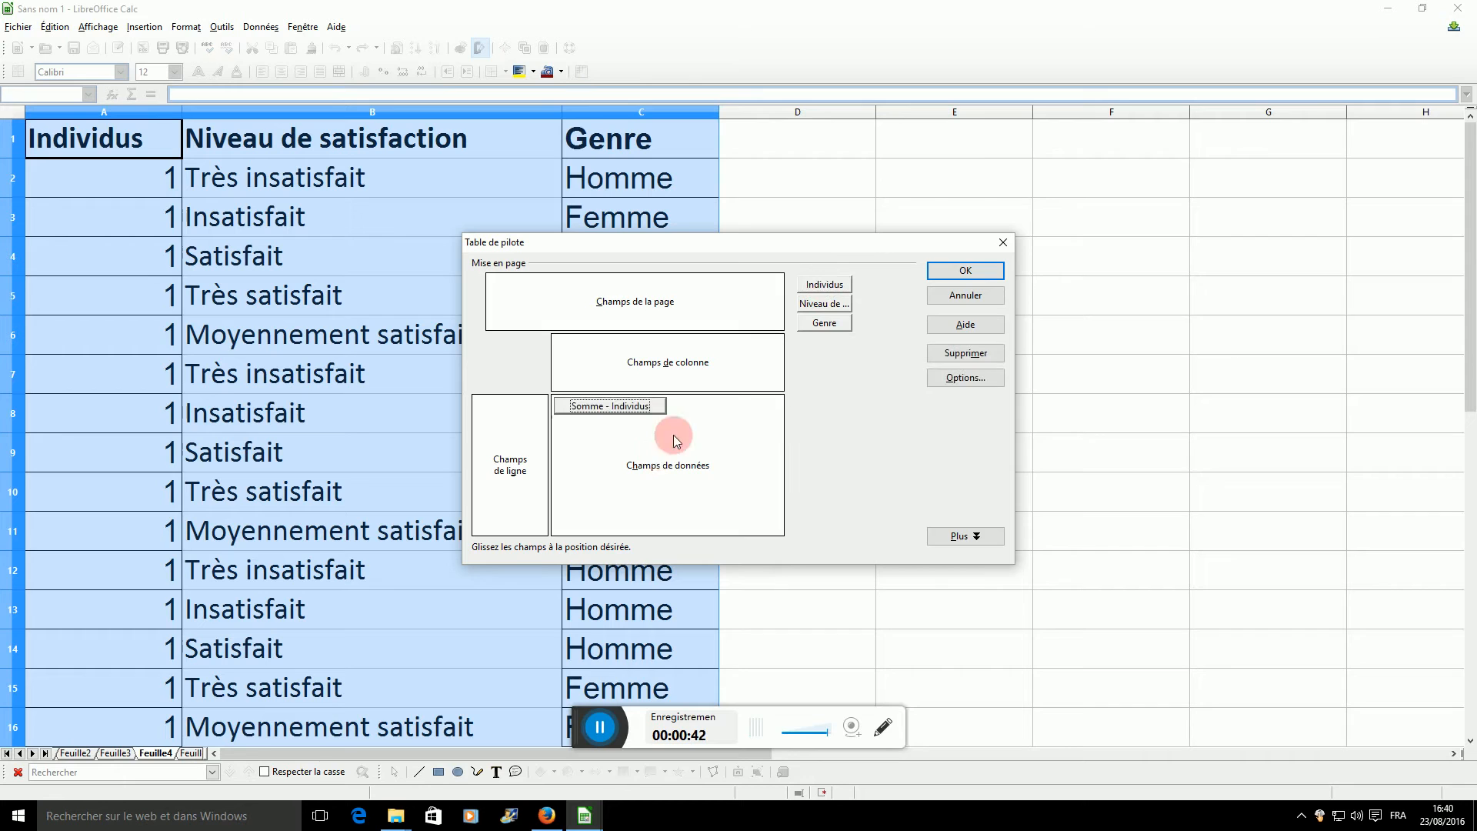
pyautogui.moveTo(830, 309); pyautogui.dragTo(520, 460)
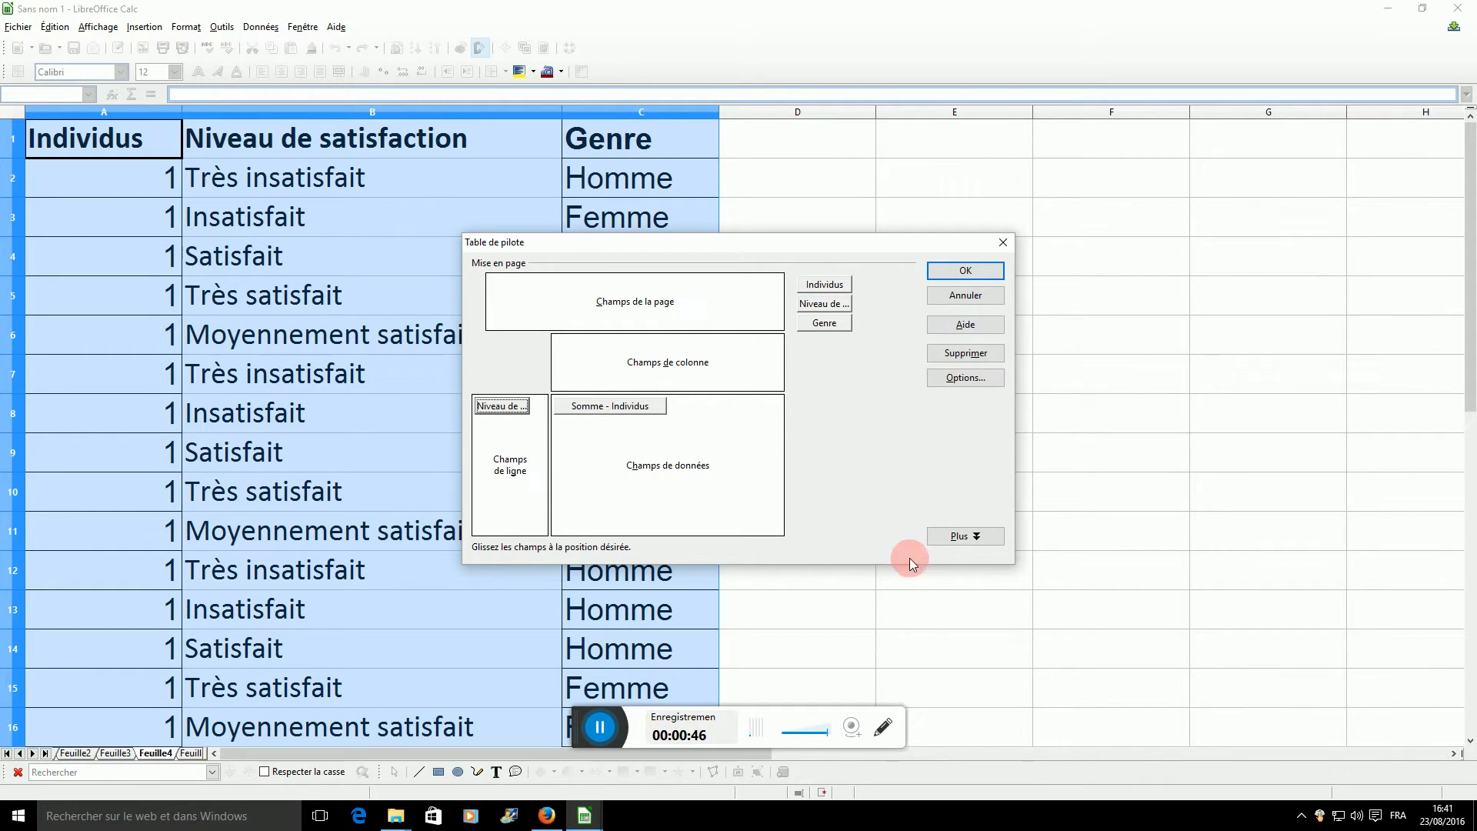
# Step: Place the pivot table's results at cell E2 of Feuille4 and create the table
pyautogui.click(966, 536)
pyautogui.click(677, 614)
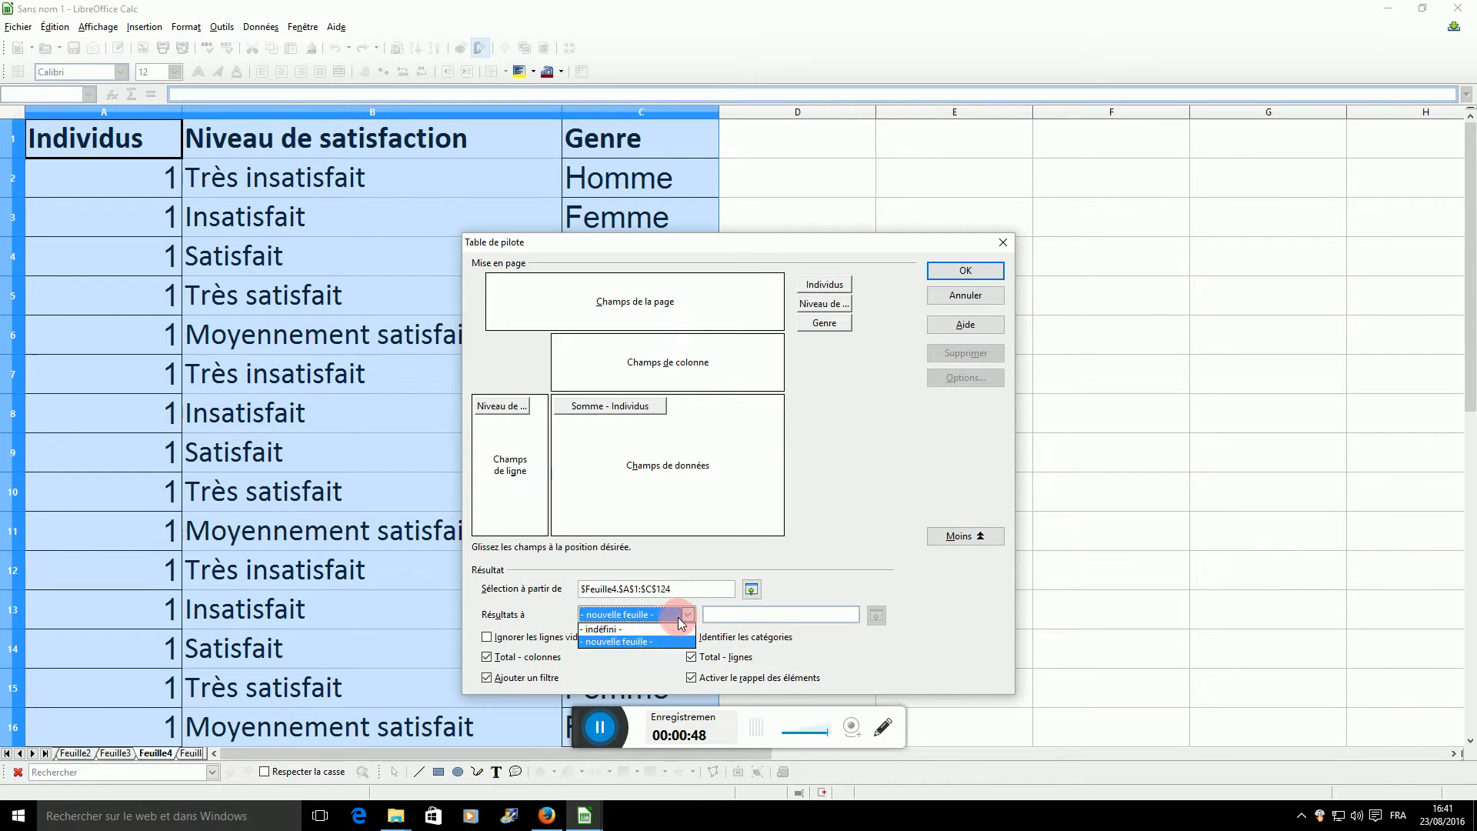
pyautogui.click(627, 642)
pyautogui.click(876, 615)
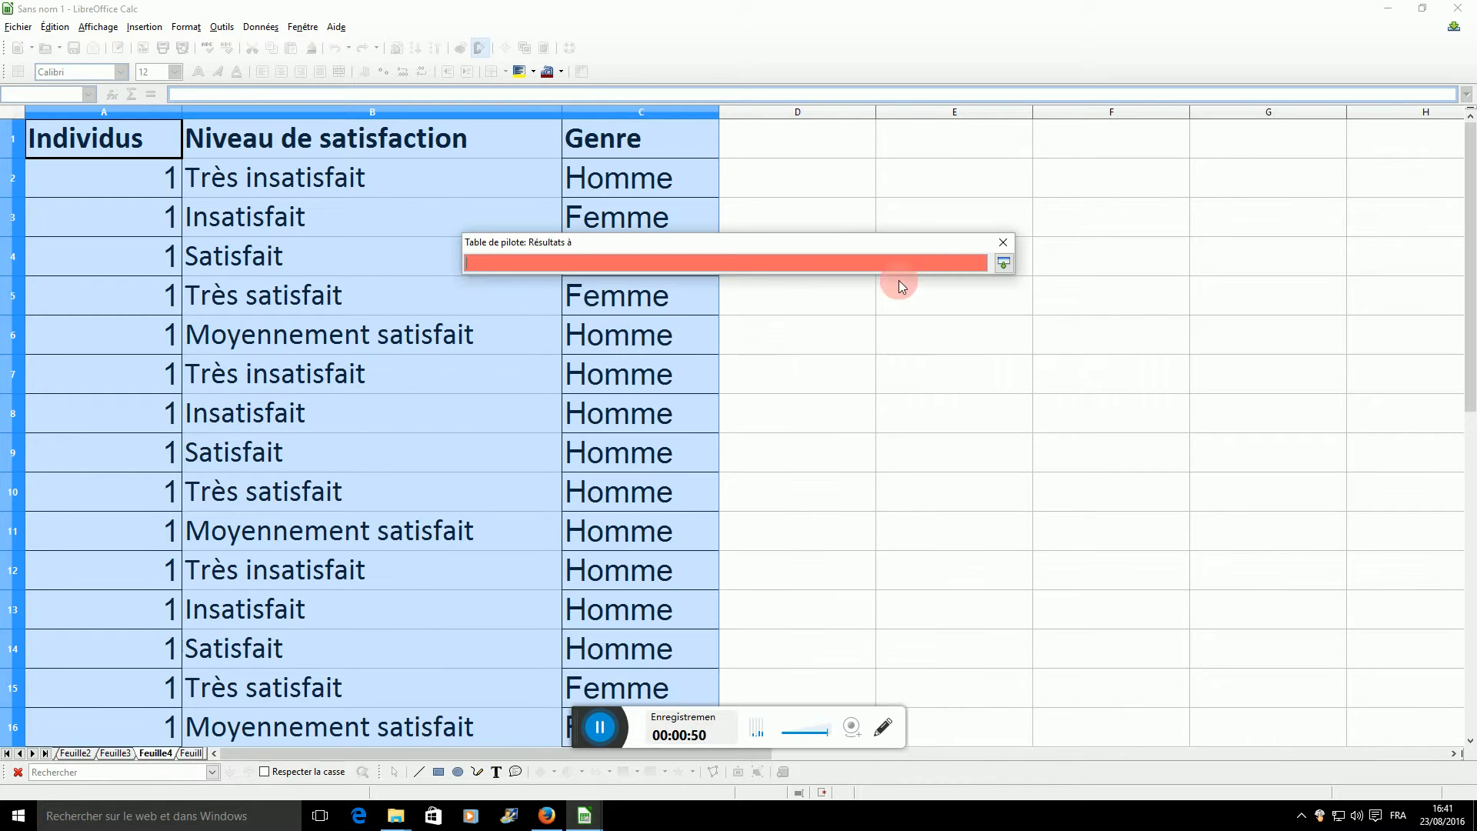
pyautogui.click(915, 173)
pyautogui.click(1004, 263)
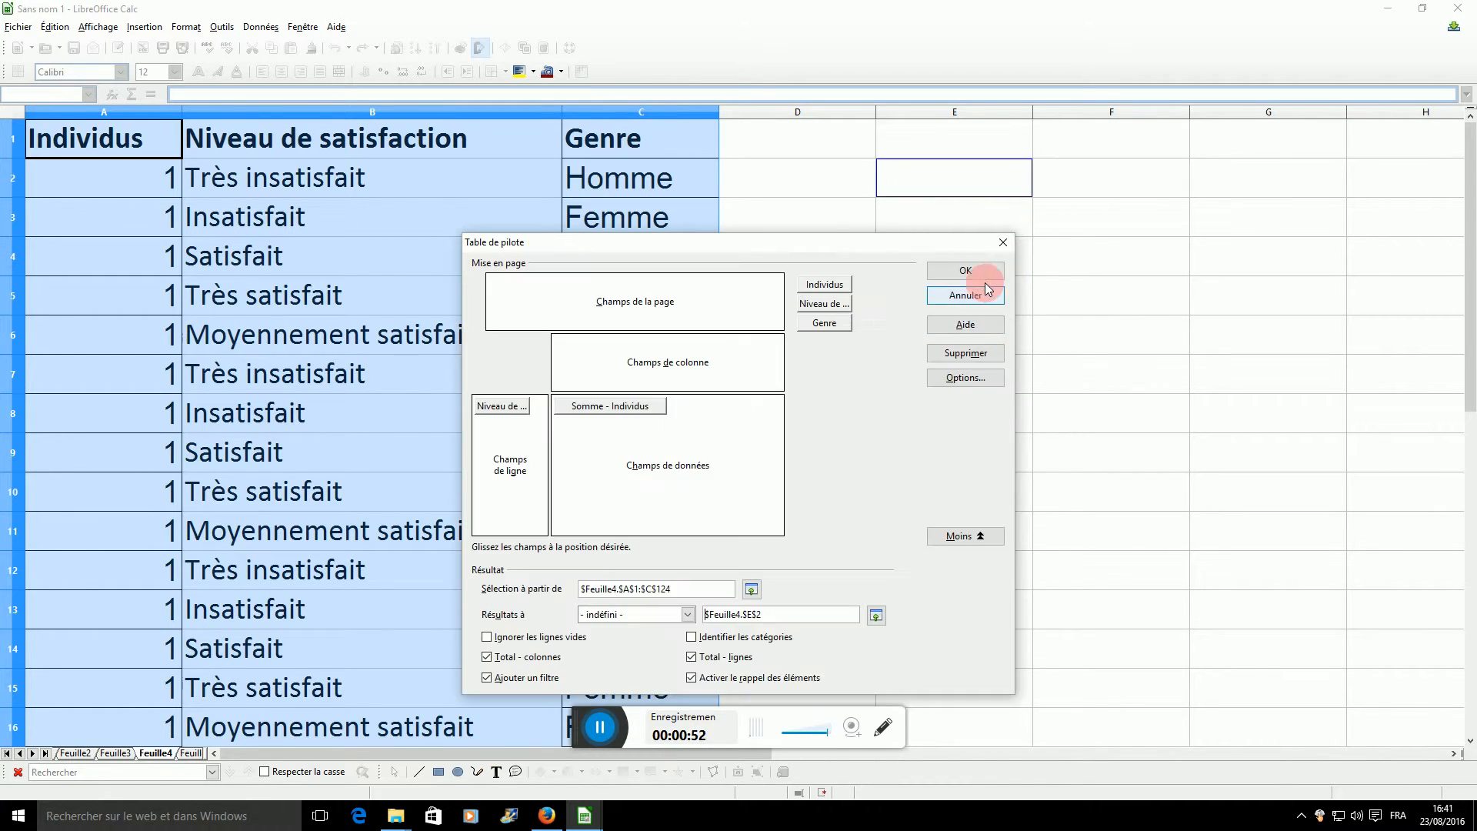
pyautogui.click(965, 270)
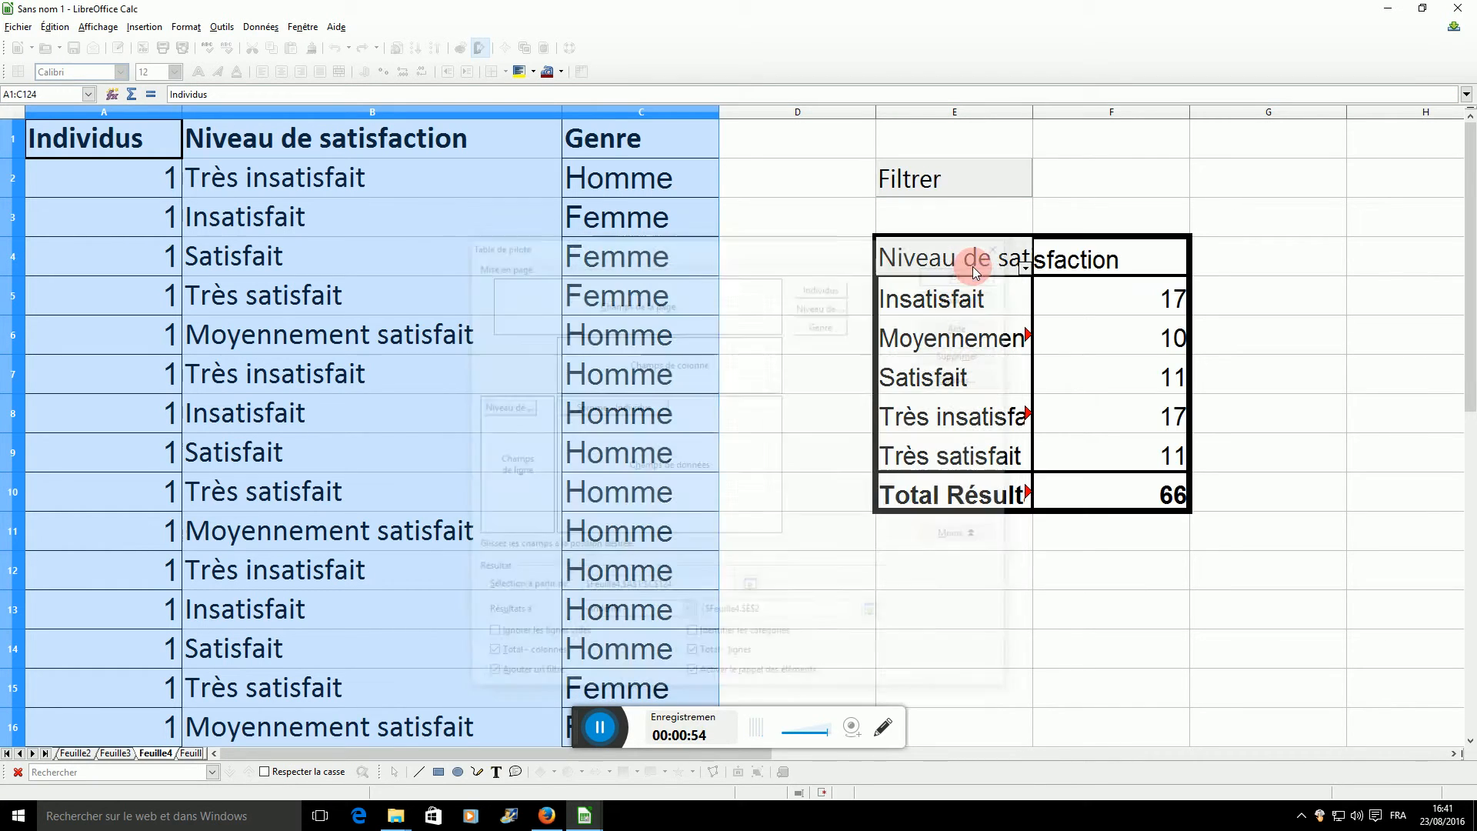
# Step: Widen column E to make more room for the pivot table's satisfaction labels
pyautogui.moveTo(1042, 119); pyautogui.dragTo(1125, 115)
pyautogui.moveTo(617, 755); pyautogui.dragTo(825, 755)
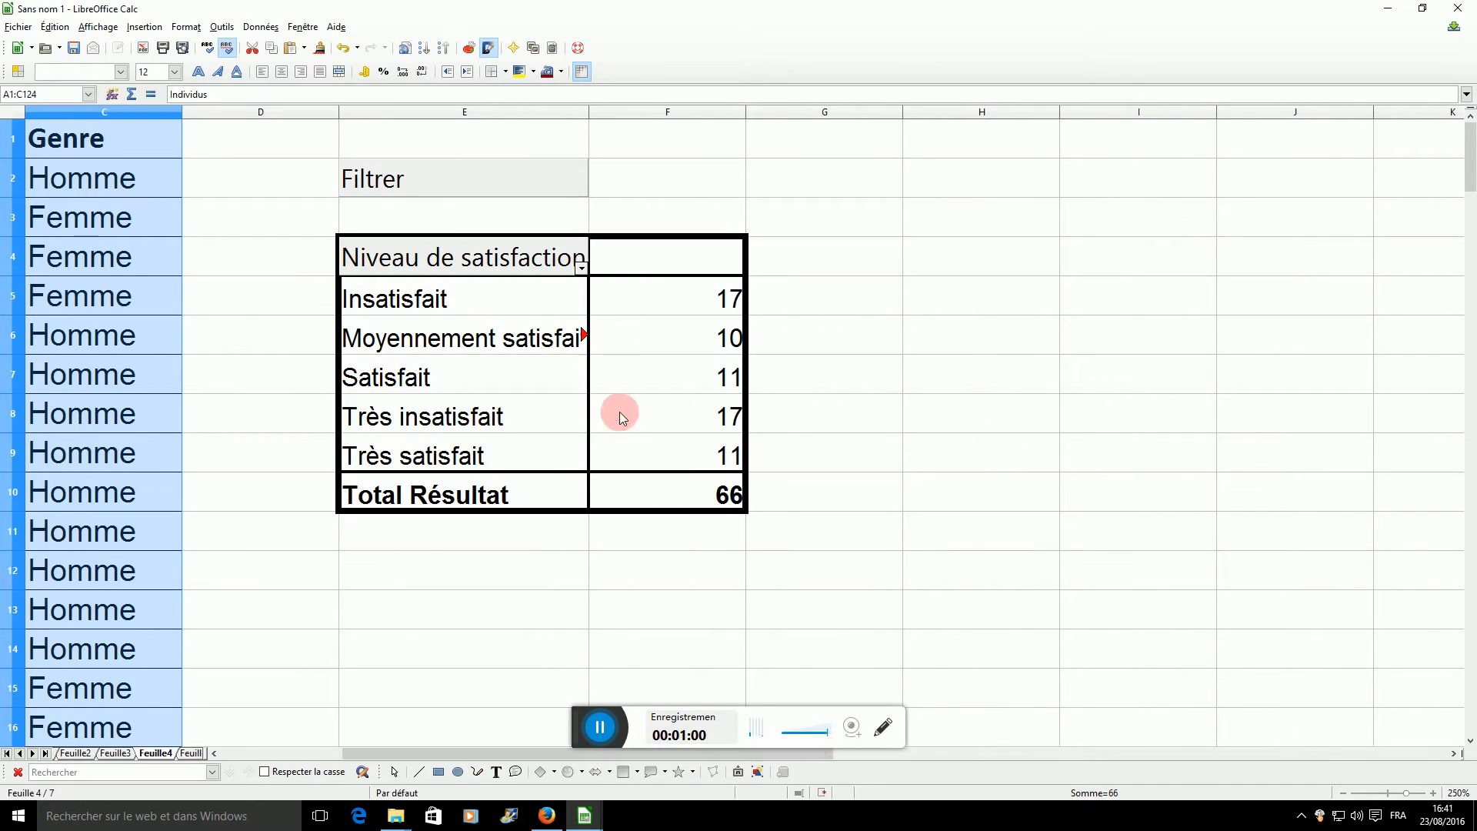
pyautogui.moveTo(450, 298); pyautogui.dragTo(447, 461)
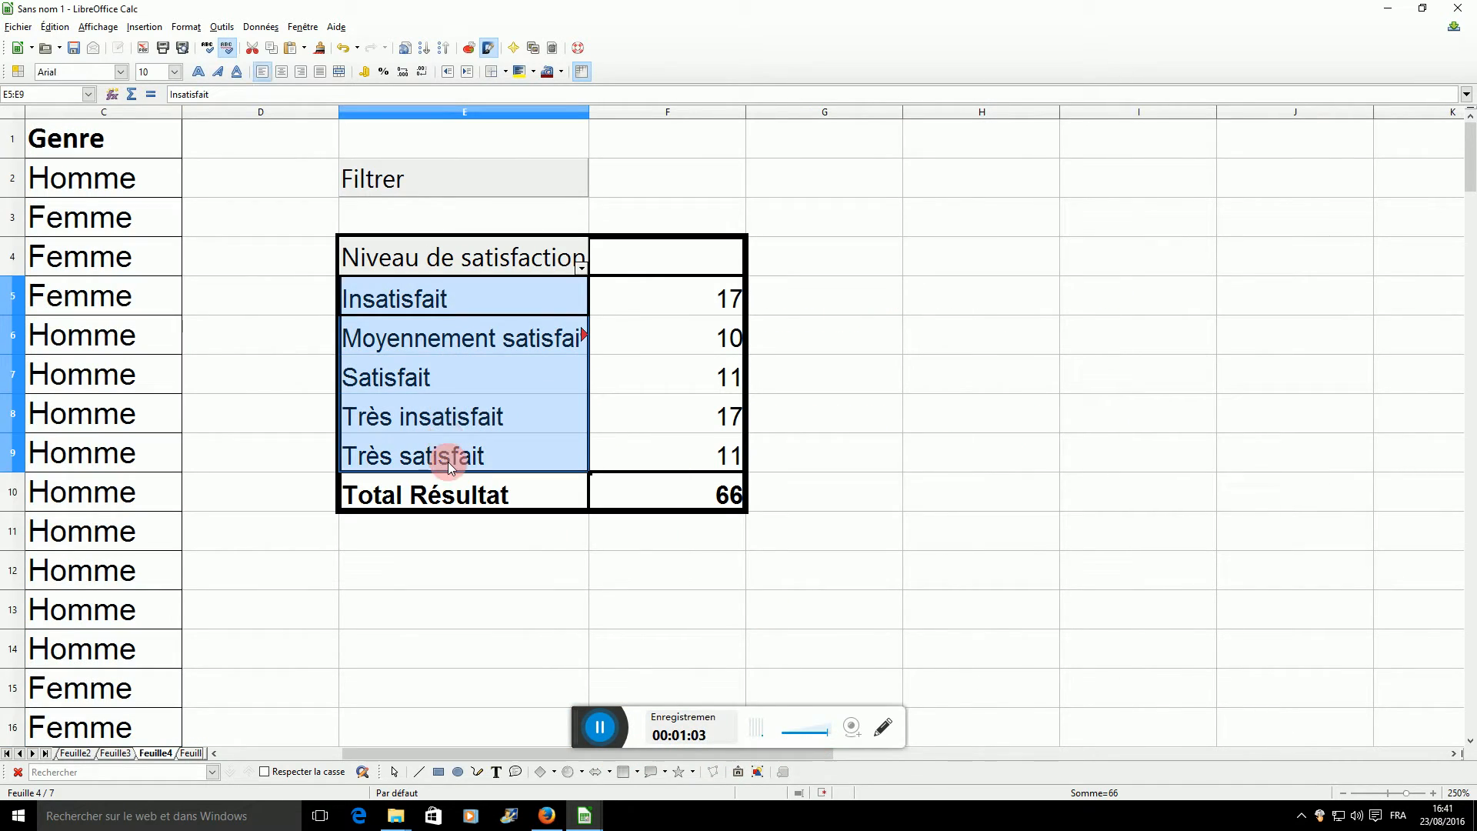
# Step: Enter the headers Niveau de satisfaction, Effectifs and Fréquences in E12:G12, and widen columns E and G to fit them
pyautogui.click(488, 587)
pyautogui.write('Ni')
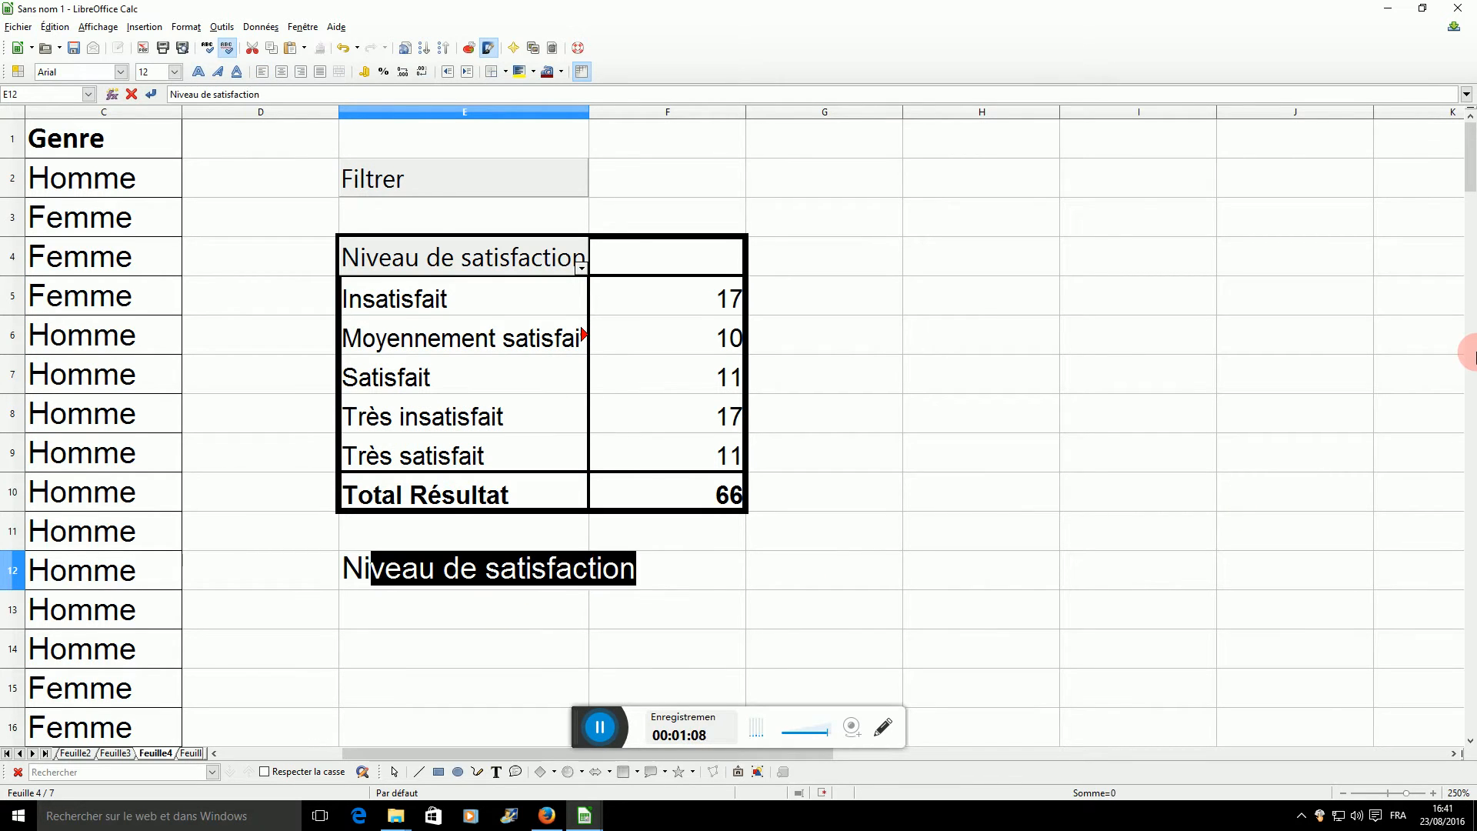
pyautogui.press('Return')
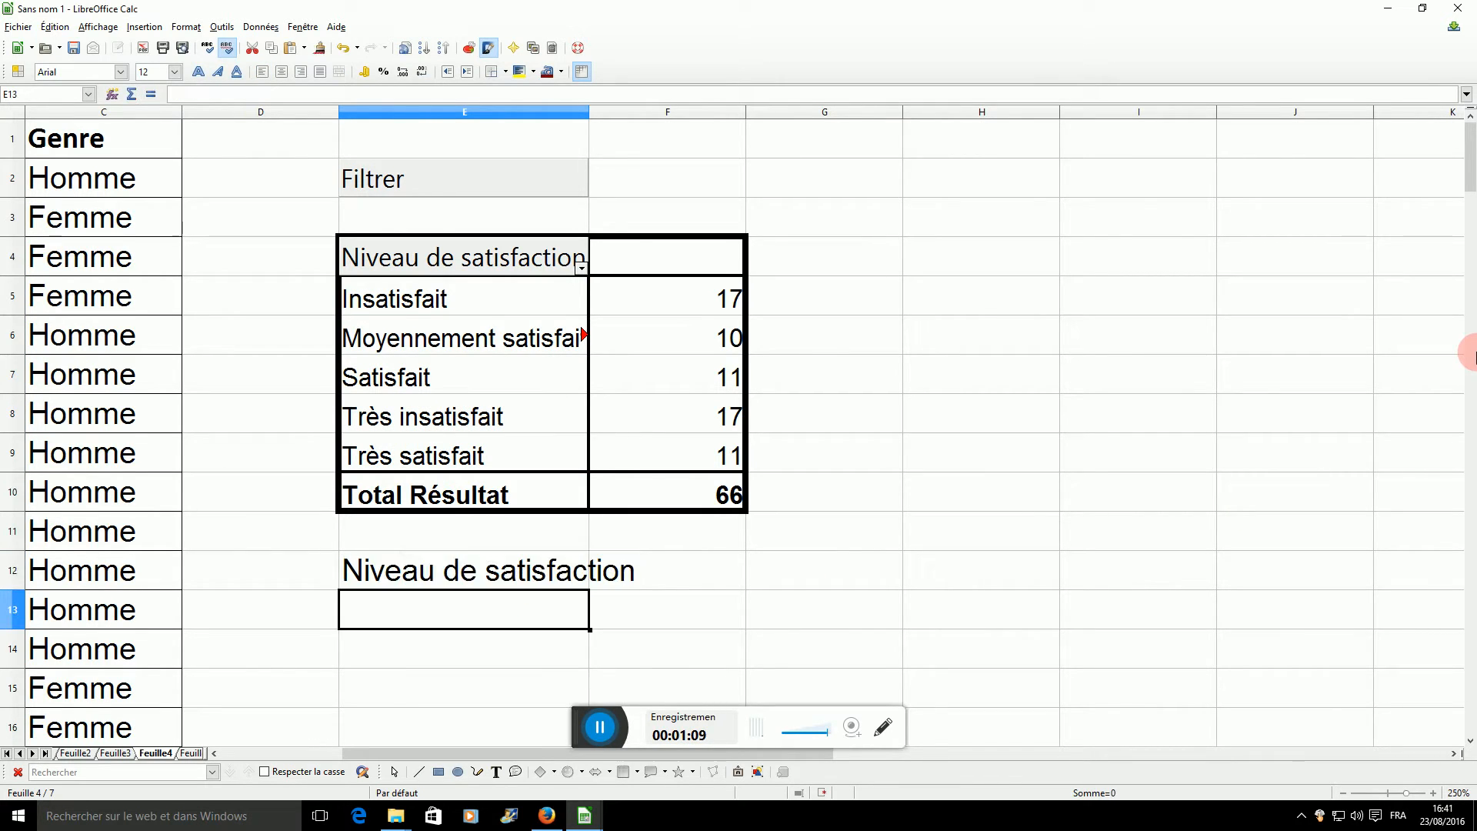
pyautogui.press('Up')
pyautogui.press('Right')
pyautogui.write('Effe')
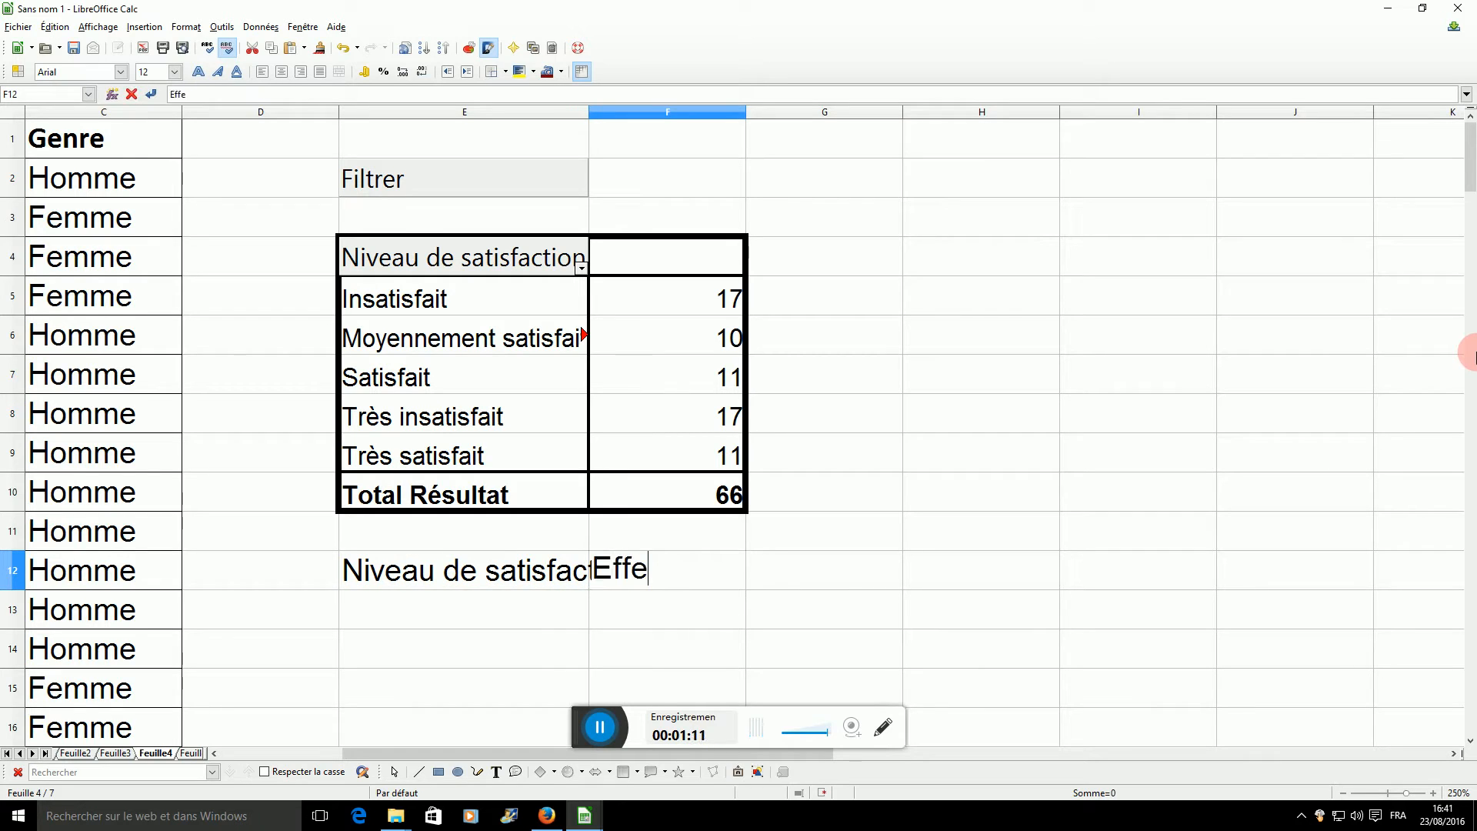
pyautogui.write('ctifs')
pyautogui.press('Tab')
pyautogui.write('Fr')
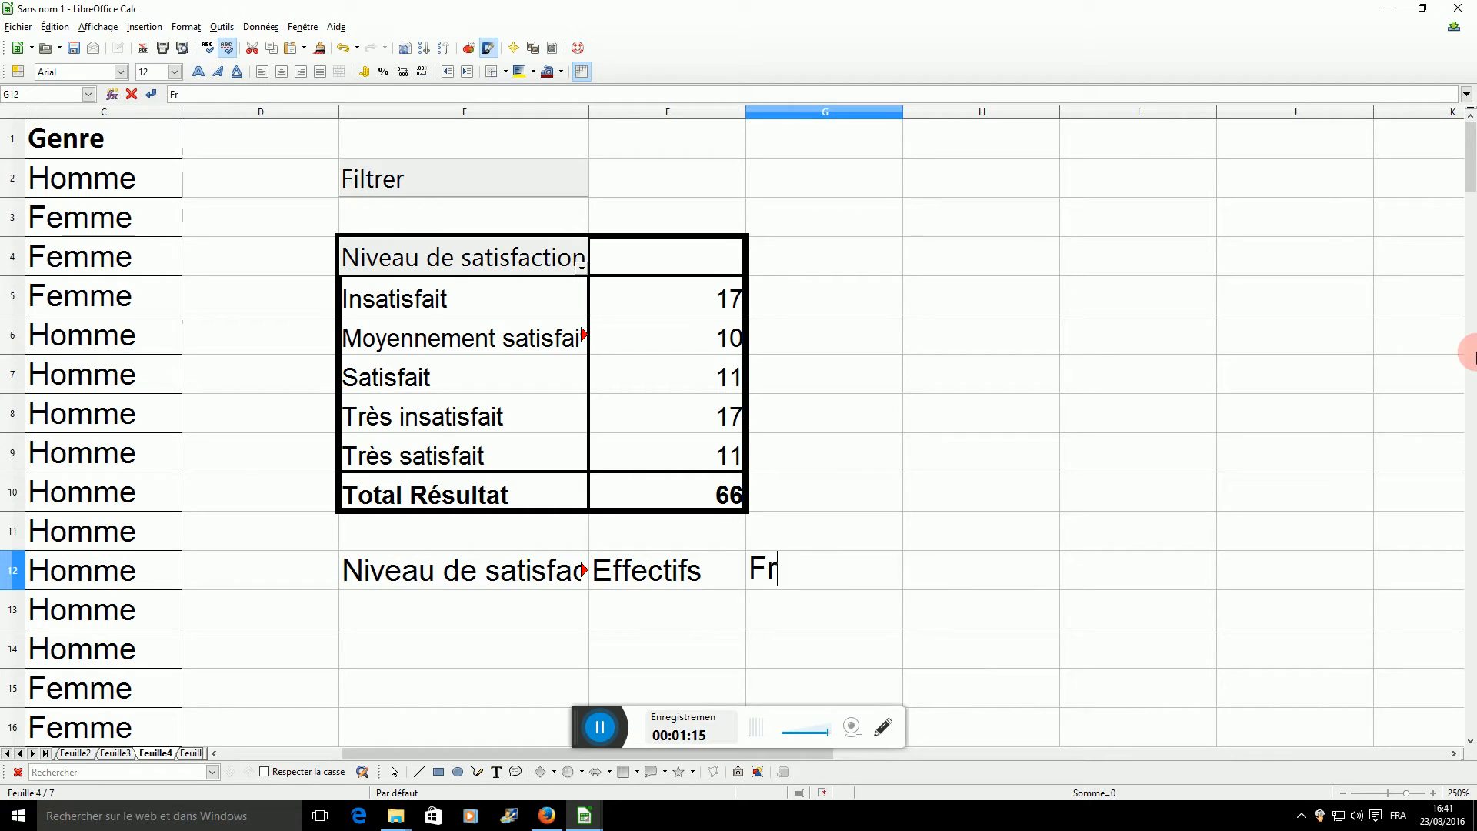
pyautogui.write('équences')
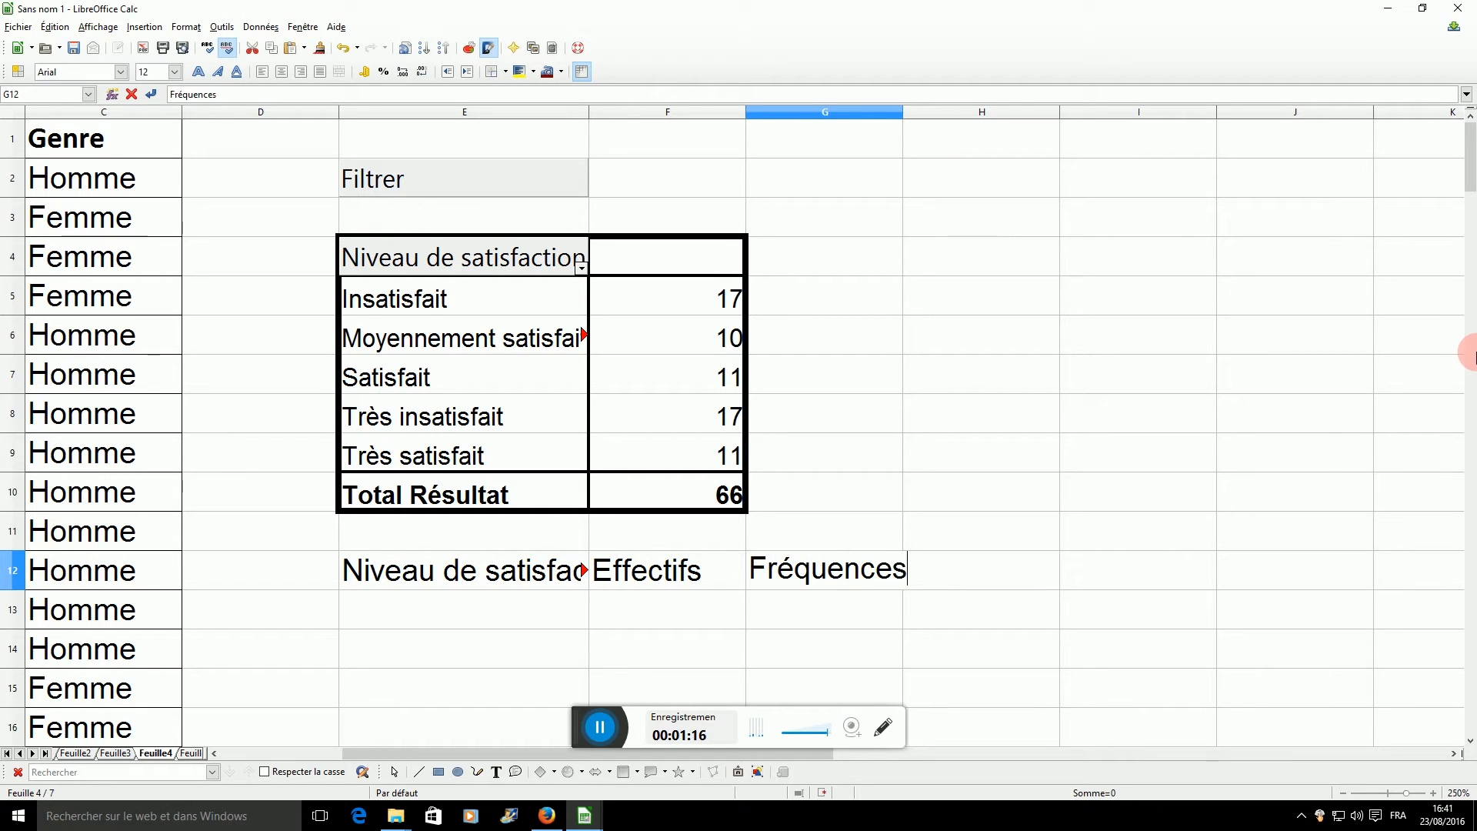
pyautogui.press('Return')
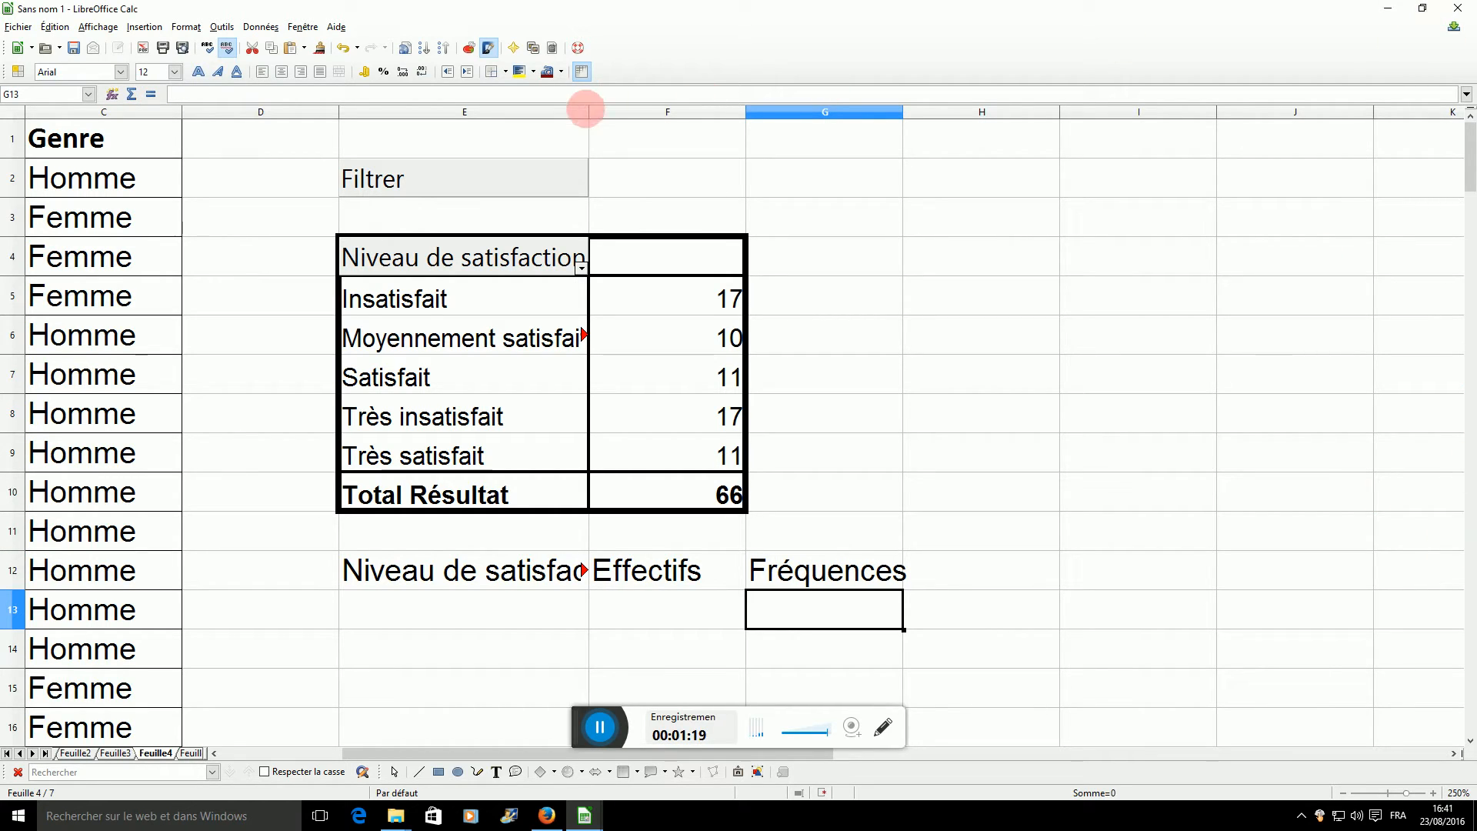
pyautogui.moveTo(591, 117); pyautogui.dragTo(663, 123)
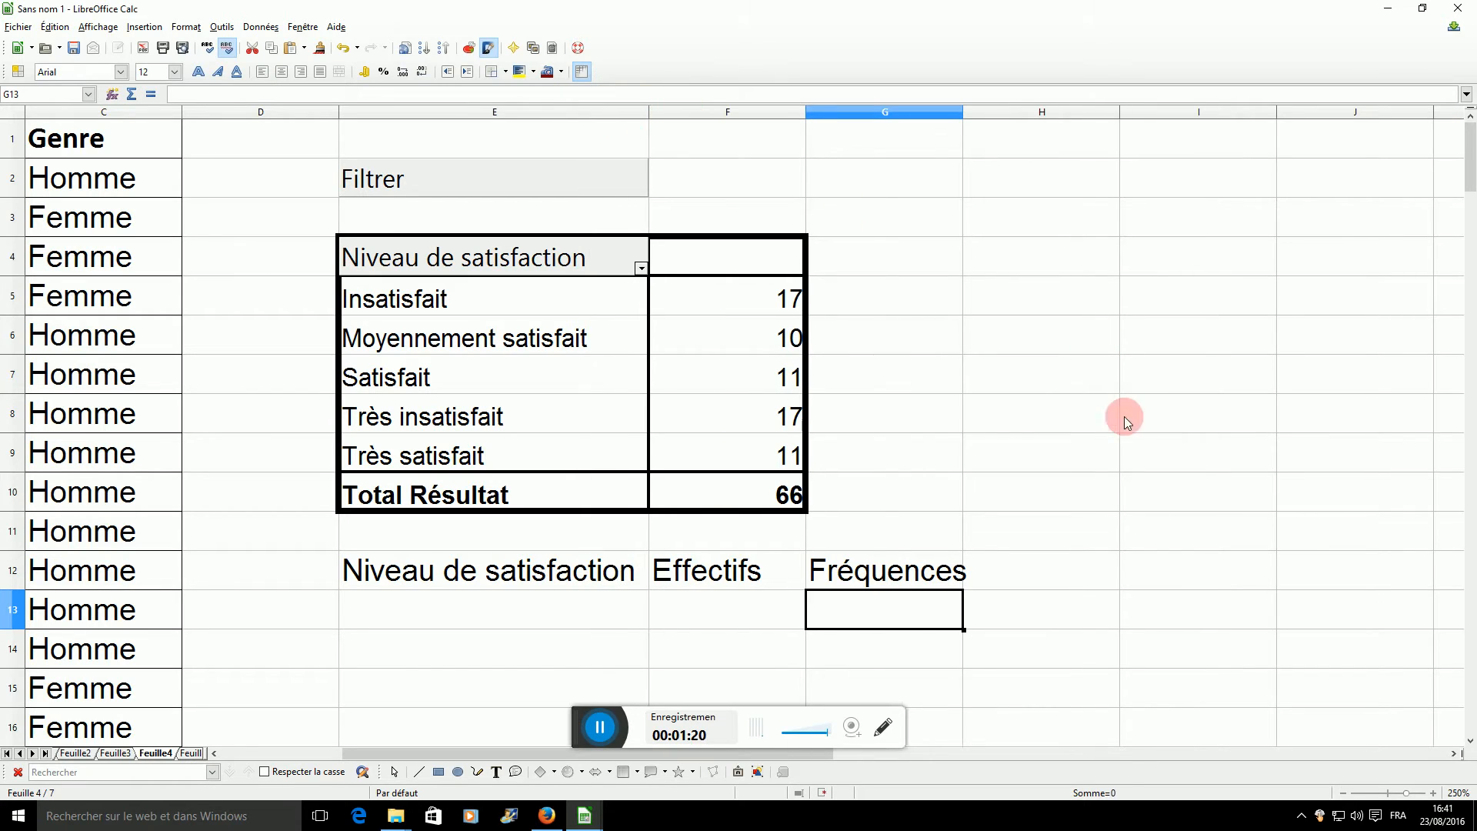
pyautogui.moveTo(963, 113); pyautogui.dragTo(968, 113)
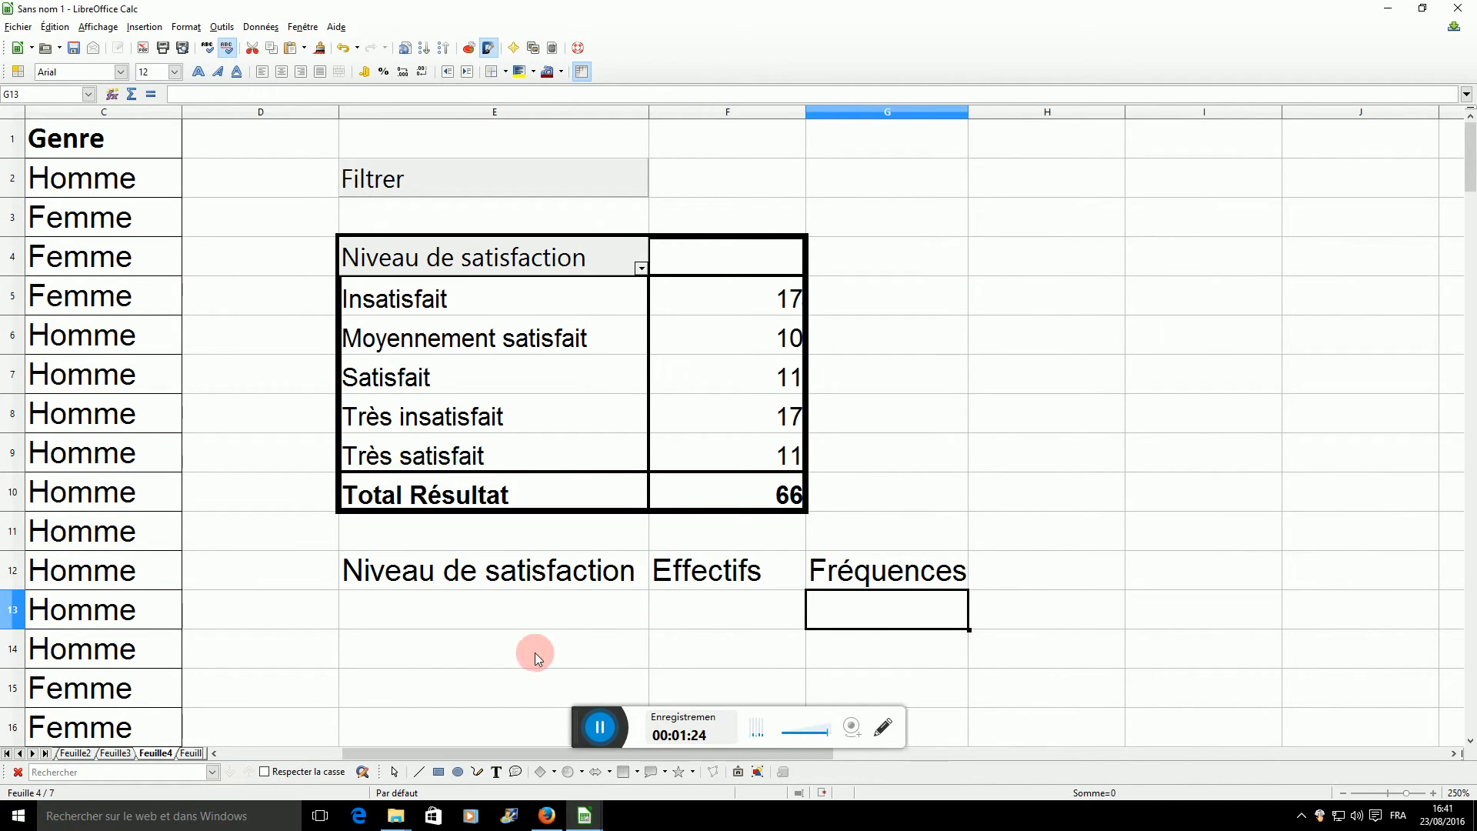
# Step: List the levels Très insatisfait, Insatisfait, Moyennement satisfait, Satisfait and Très satisfait in cells E13 to E17
pyautogui.click(455, 614)
pyautogui.write('Très')
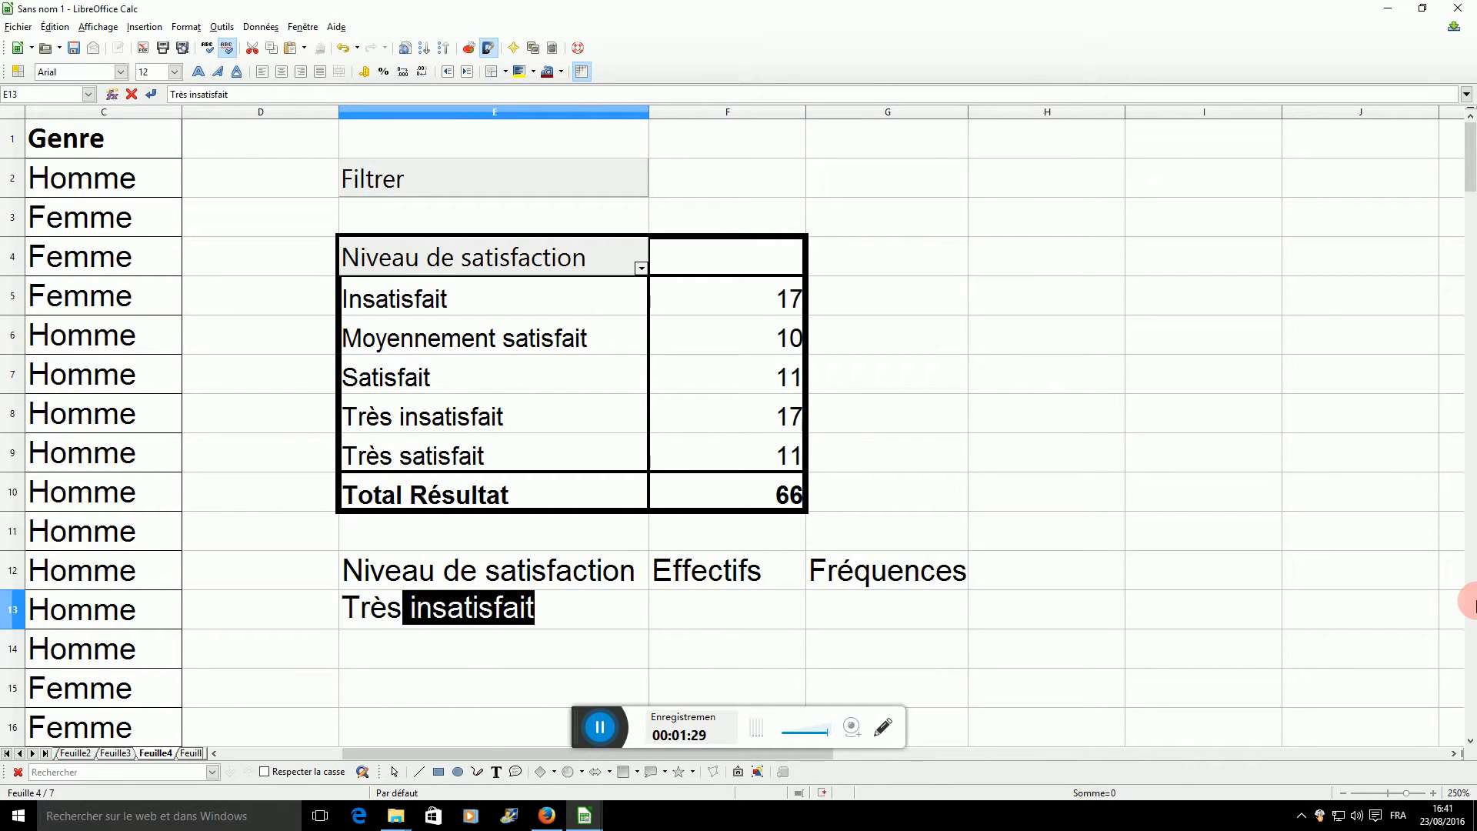
pyautogui.press('Return')
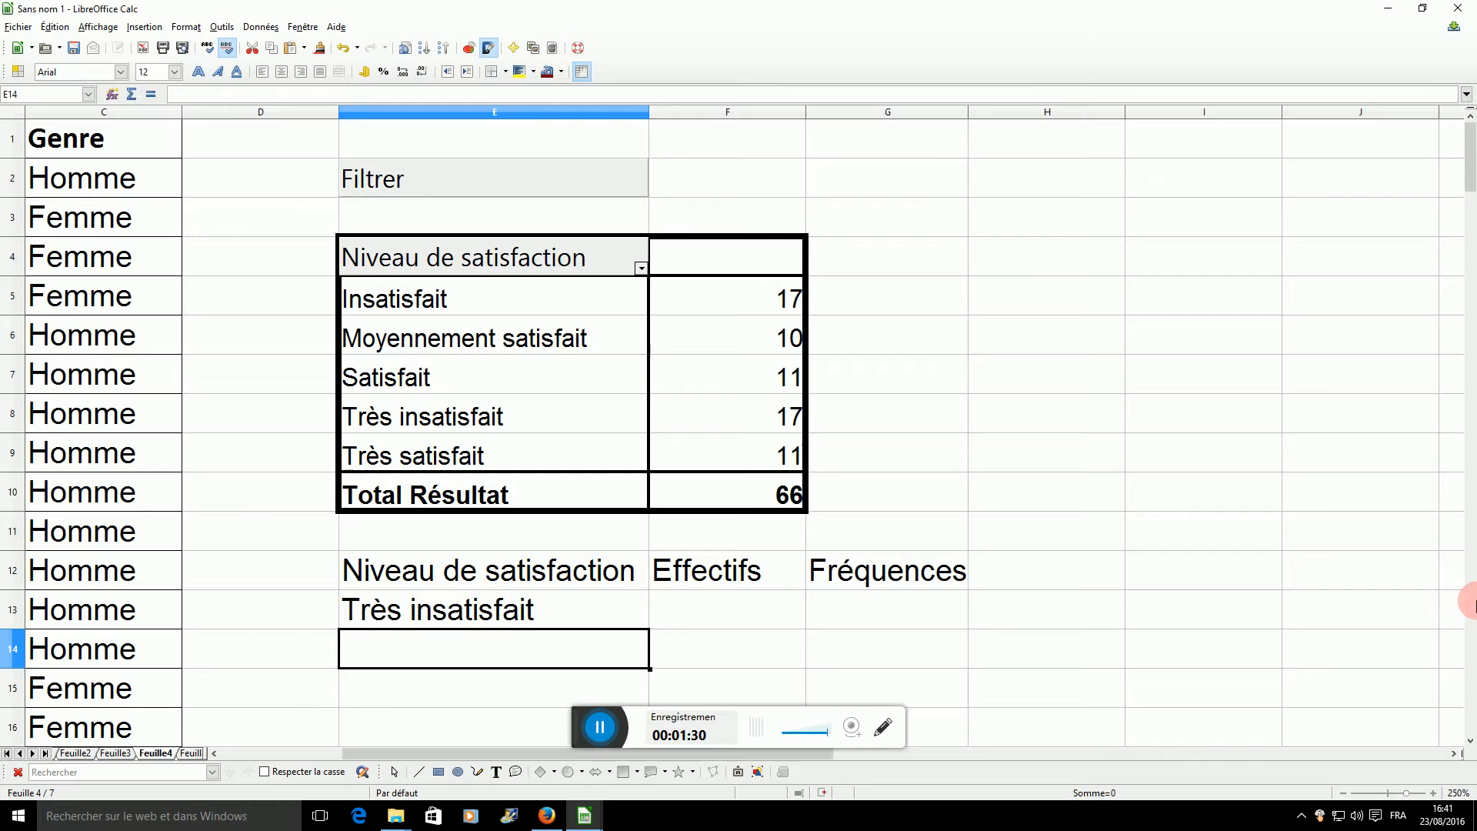
pyautogui.write('I')
pyautogui.press('Return')
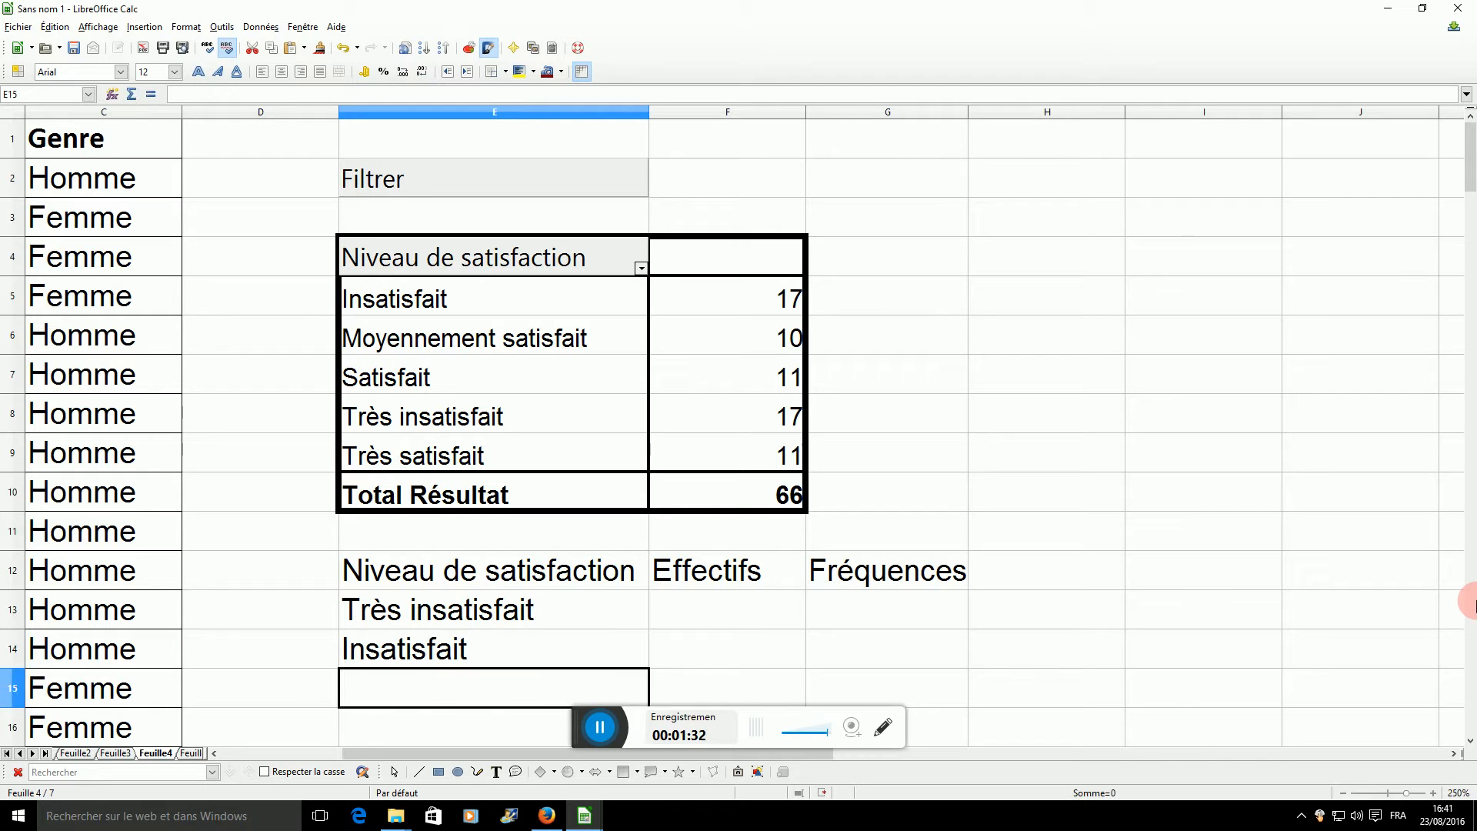
pyautogui.write('M')
pyautogui.press('Return')
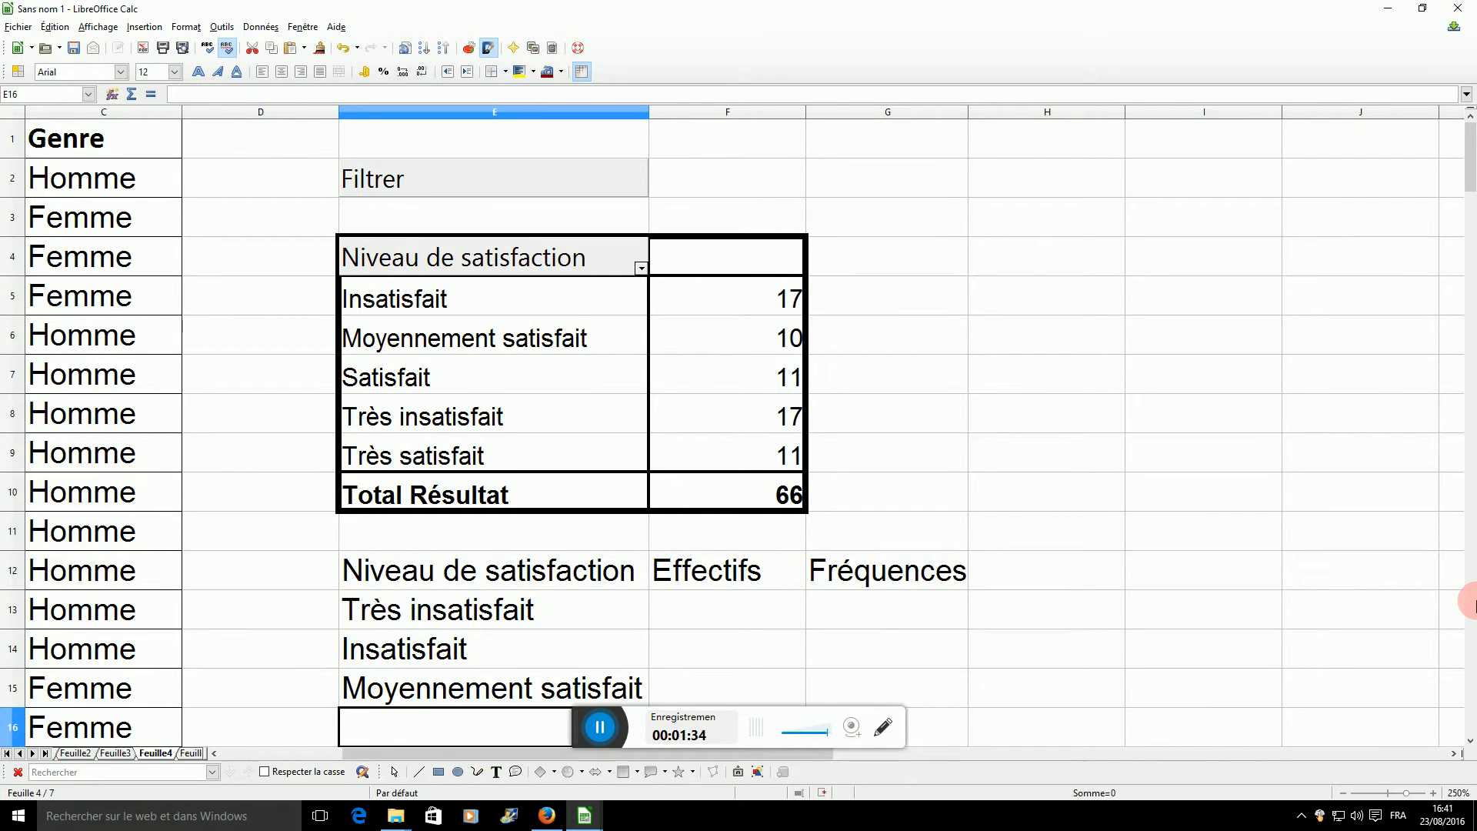
pyautogui.write('S')
pyautogui.press('Return')
pyautogui.write('T')
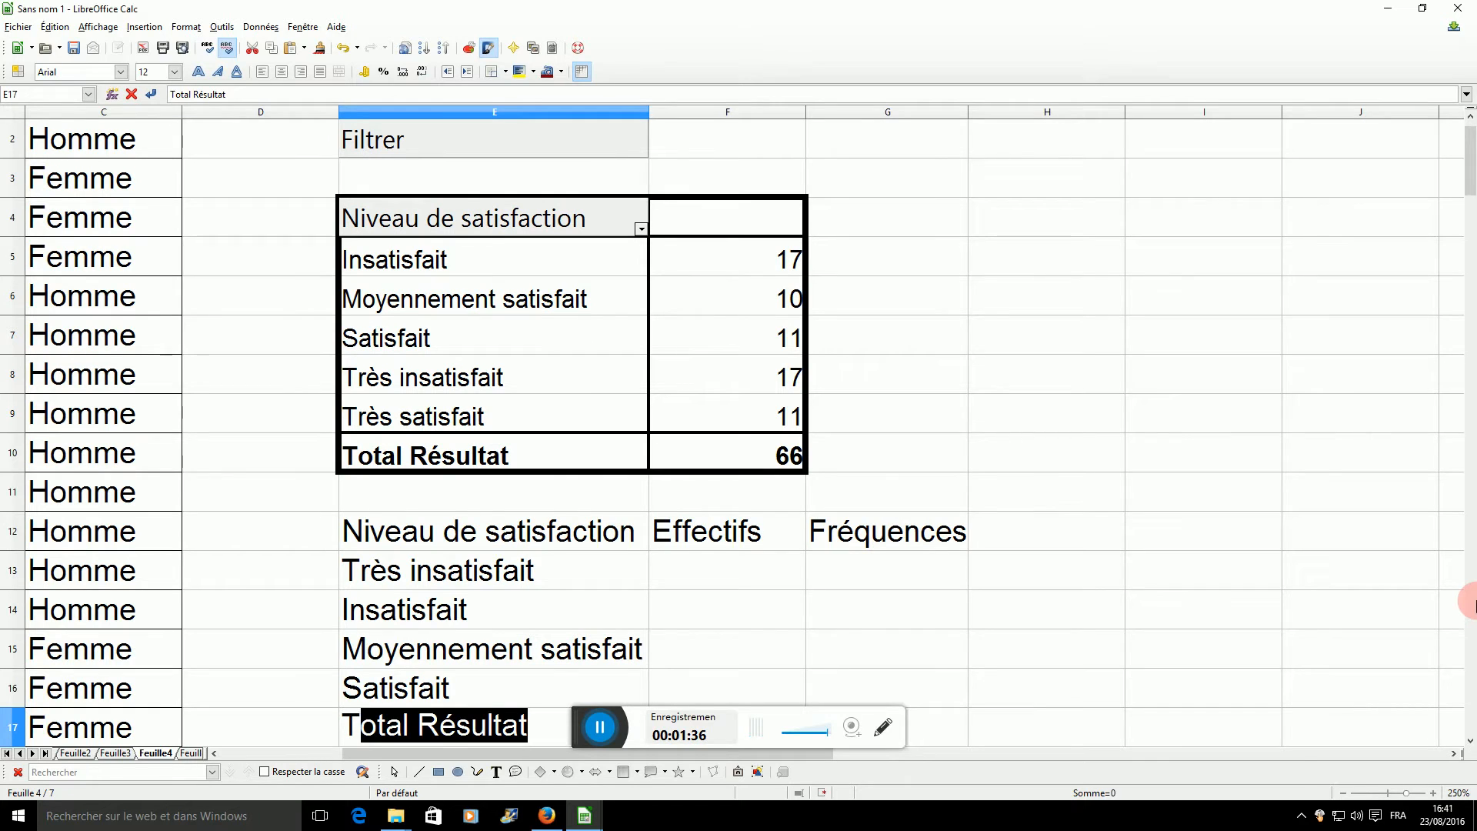
pyautogui.write('rès s')
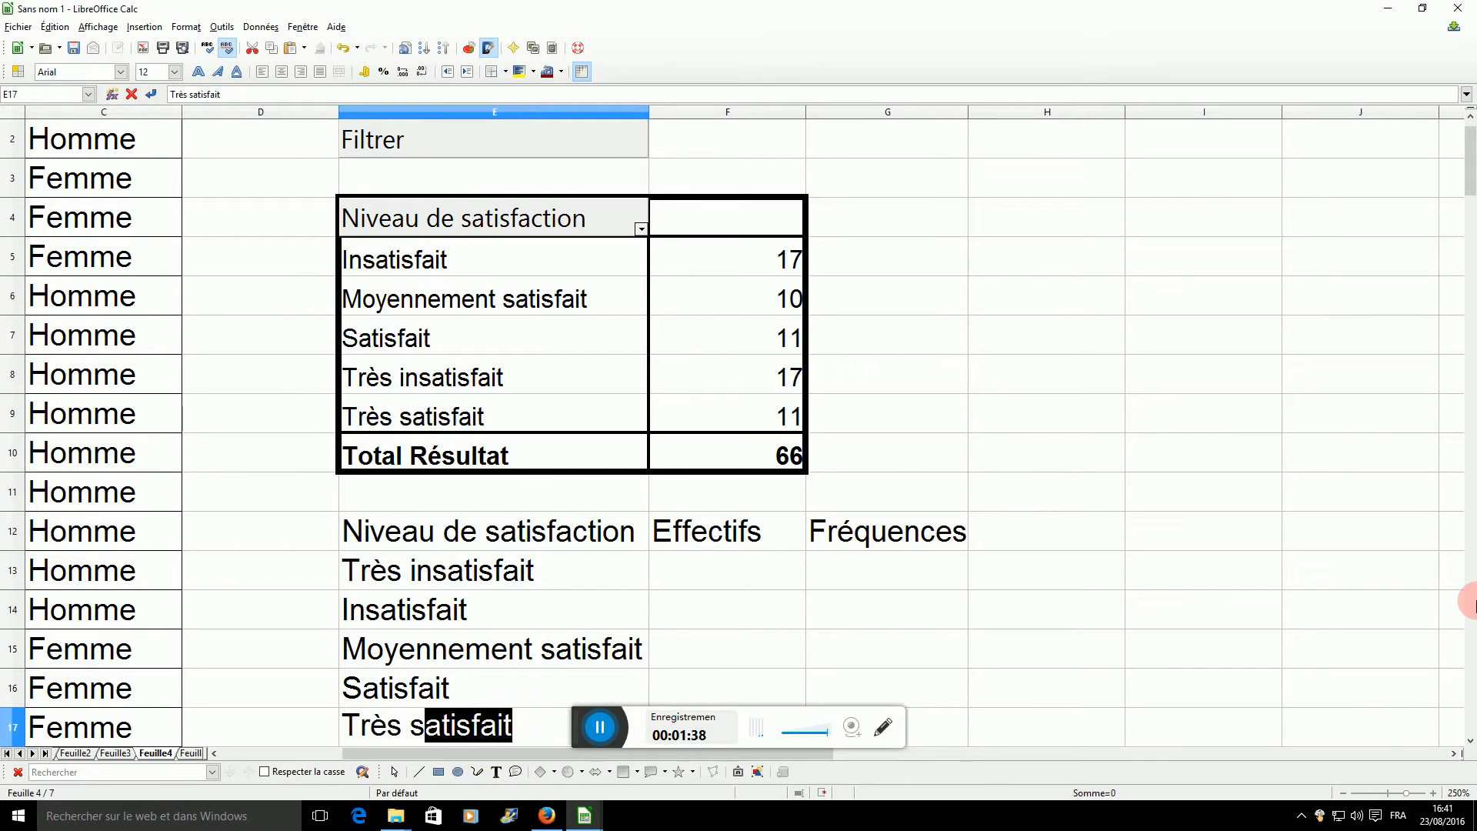
pyautogui.press('Return')
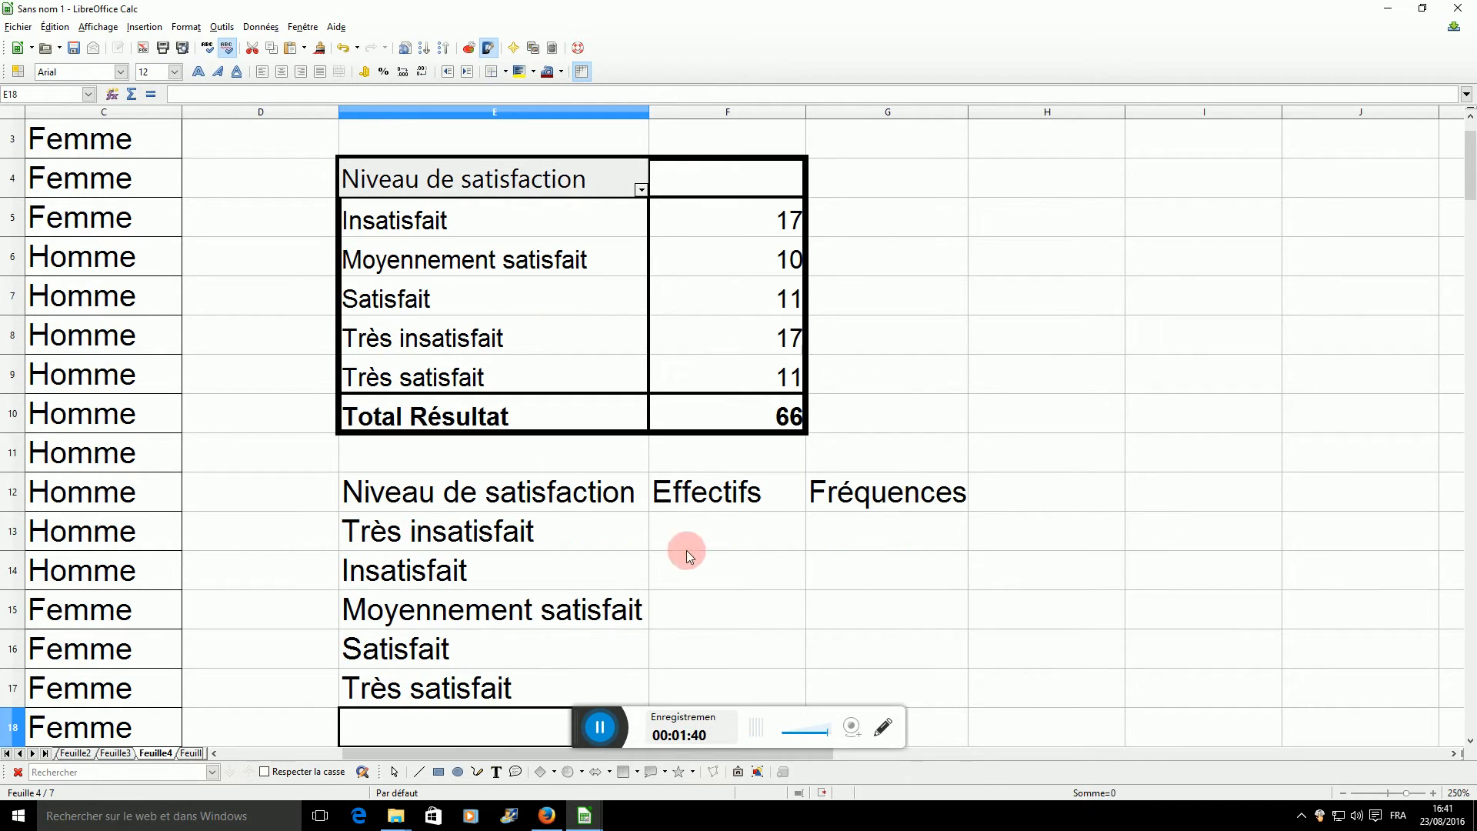
# Step: Apply borders around and between all cells of the new table, range E12:G18
pyautogui.moveTo(505, 493); pyautogui.dragTo(921, 714)
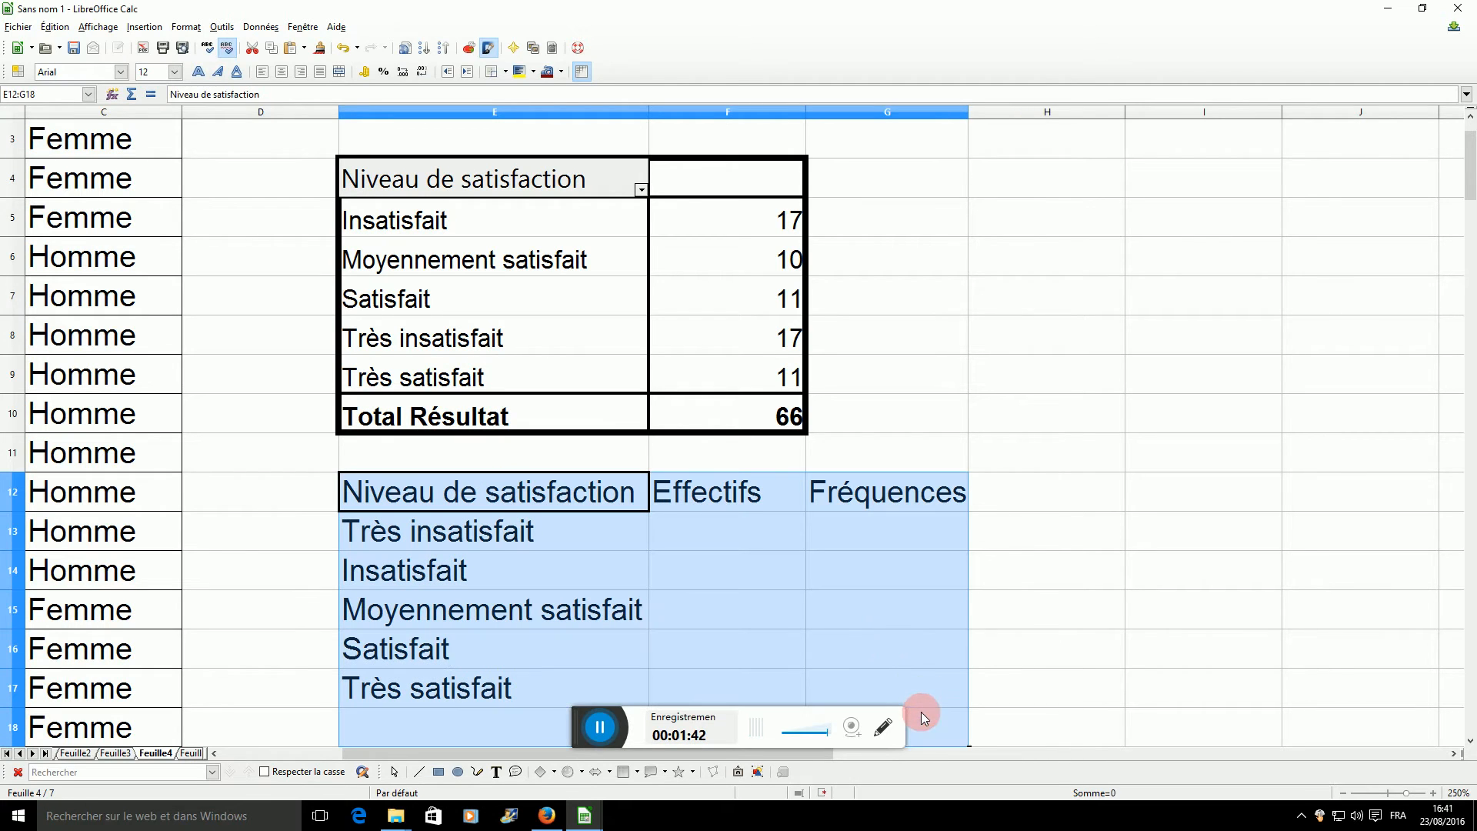
pyautogui.click(505, 72)
pyautogui.click(556, 153)
# Step: Enter the label Total in cell E18, without the autocompleted word Résultat
pyautogui.click(521, 719)
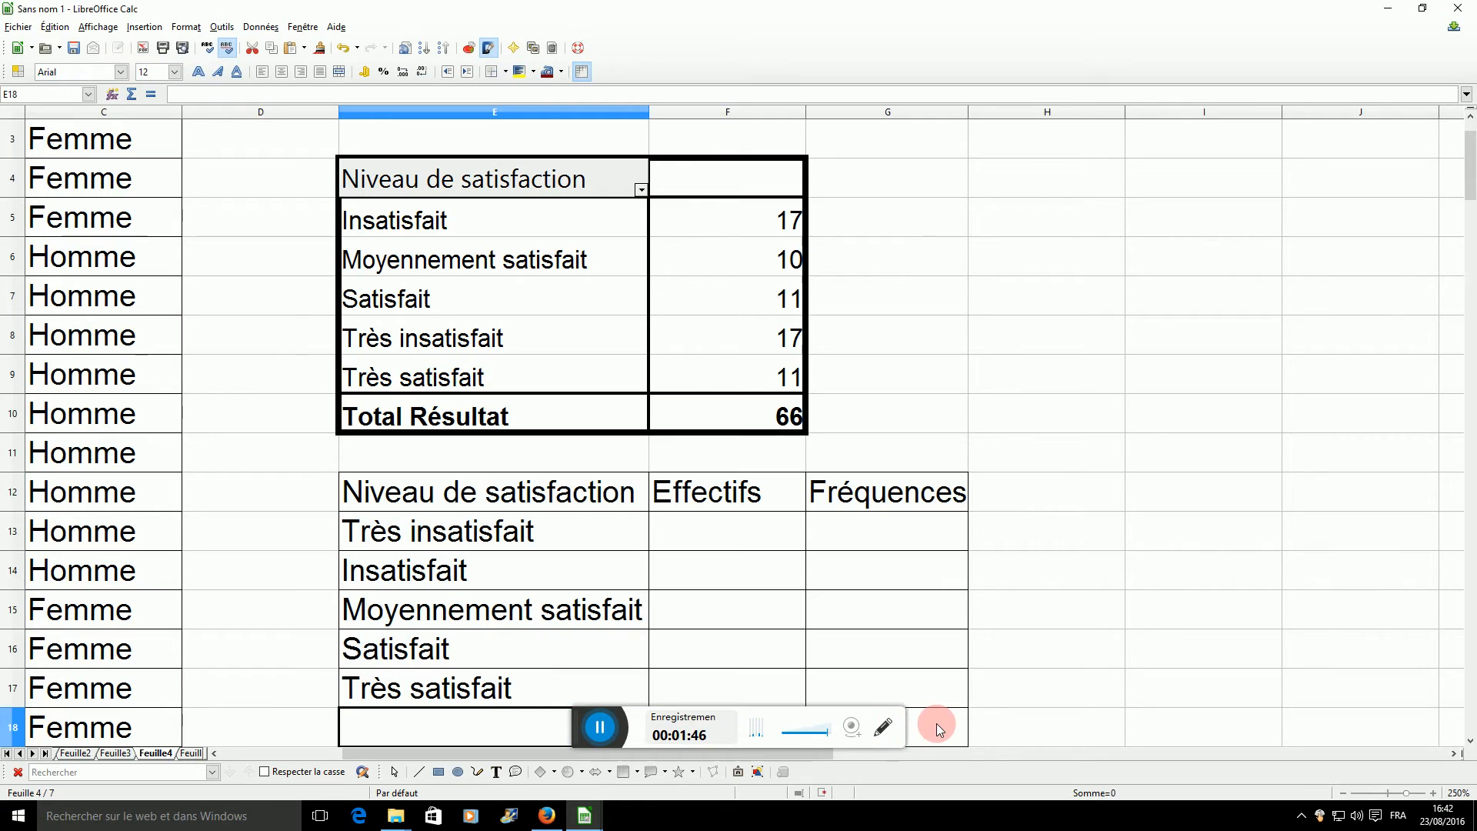
pyautogui.write('Total')
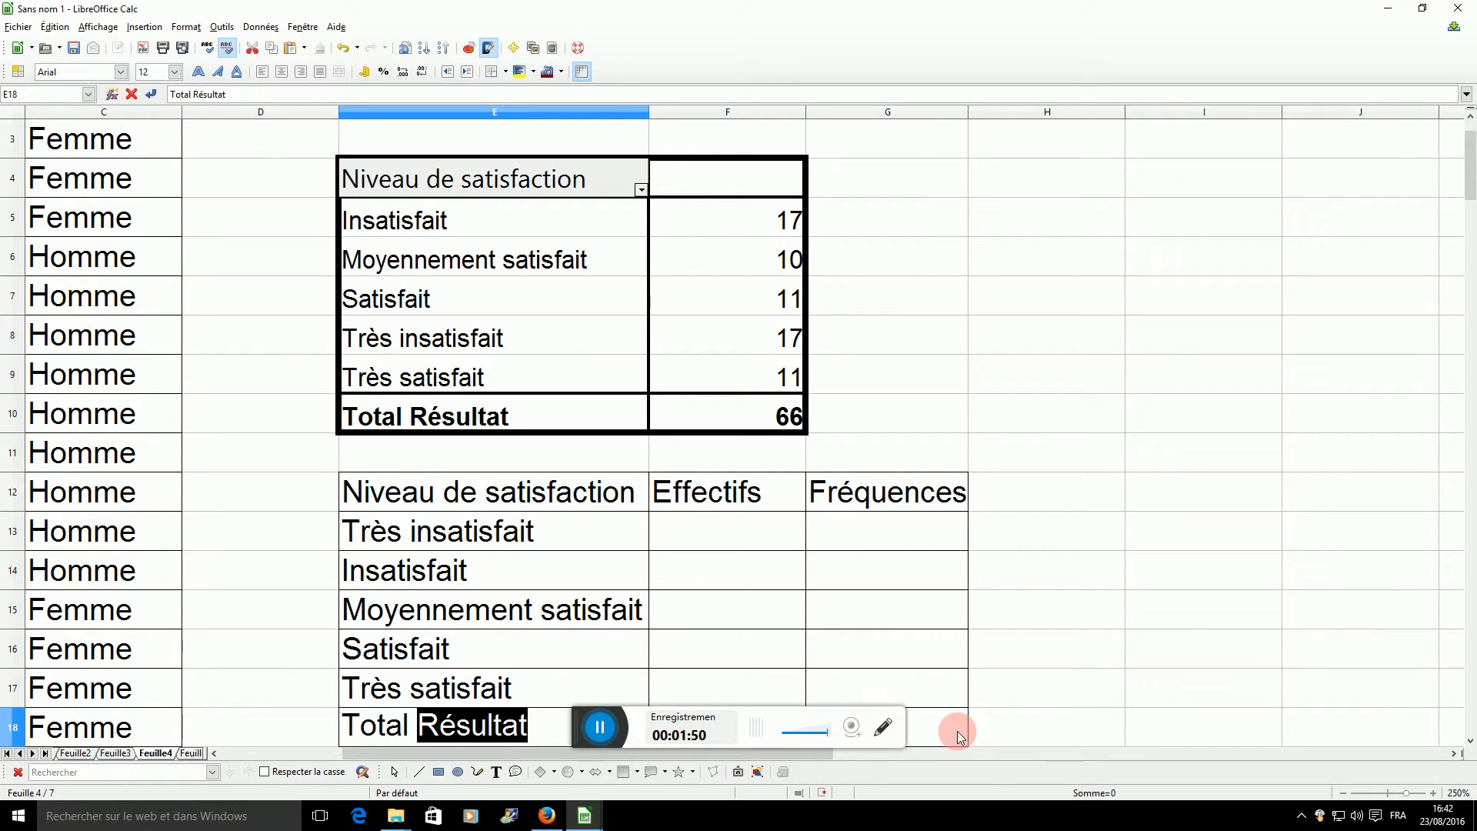
pyautogui.press('BackSpace')
pyautogui.click(672, 543)
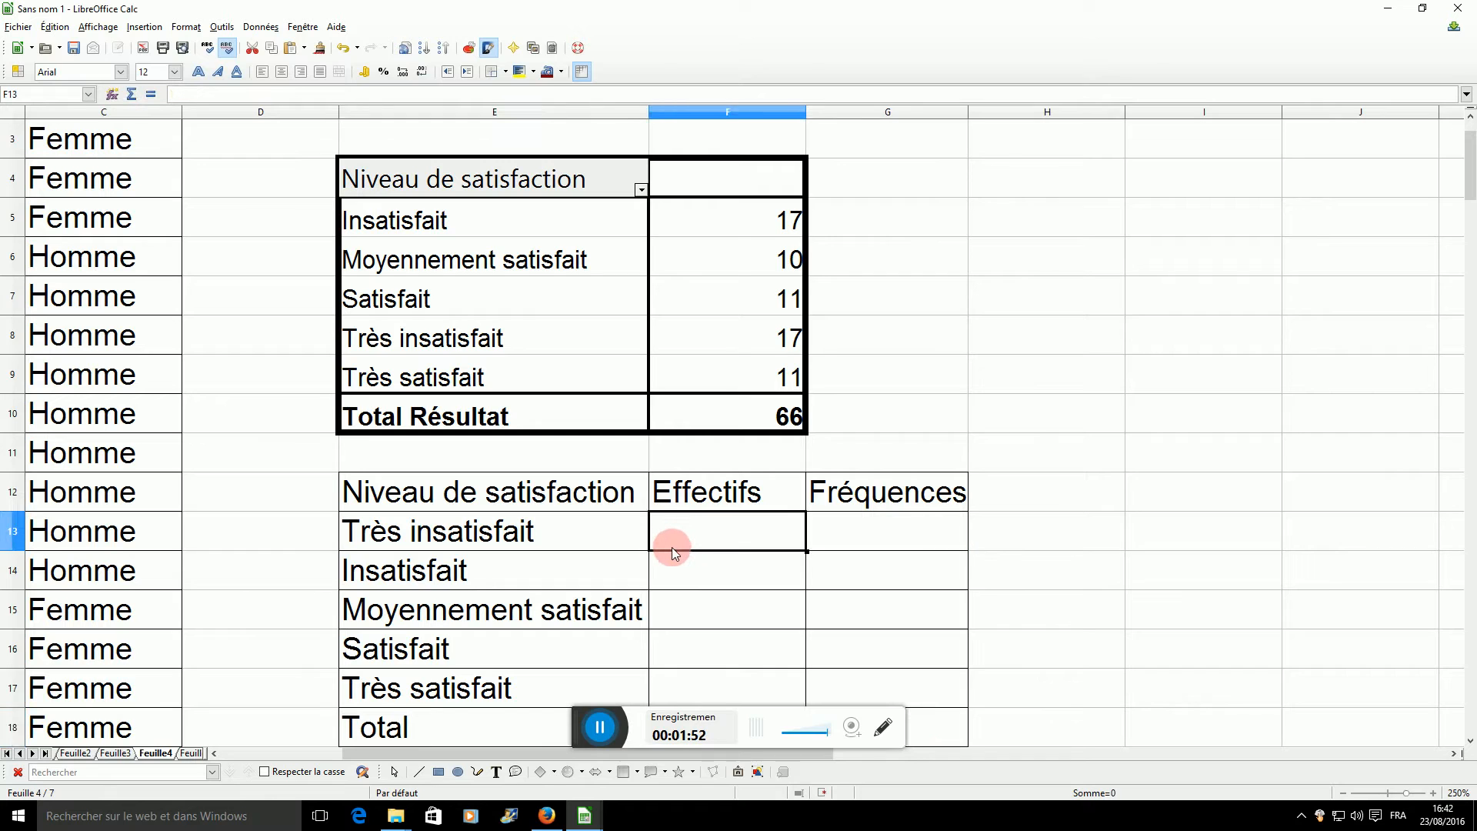
# Step: Fill the Effectifs cells F13 to F17 with the pivot table counts 17, 17, 10, 11 and 11
pyautogui.click(782, 335)
pyautogui.click(744, 538)
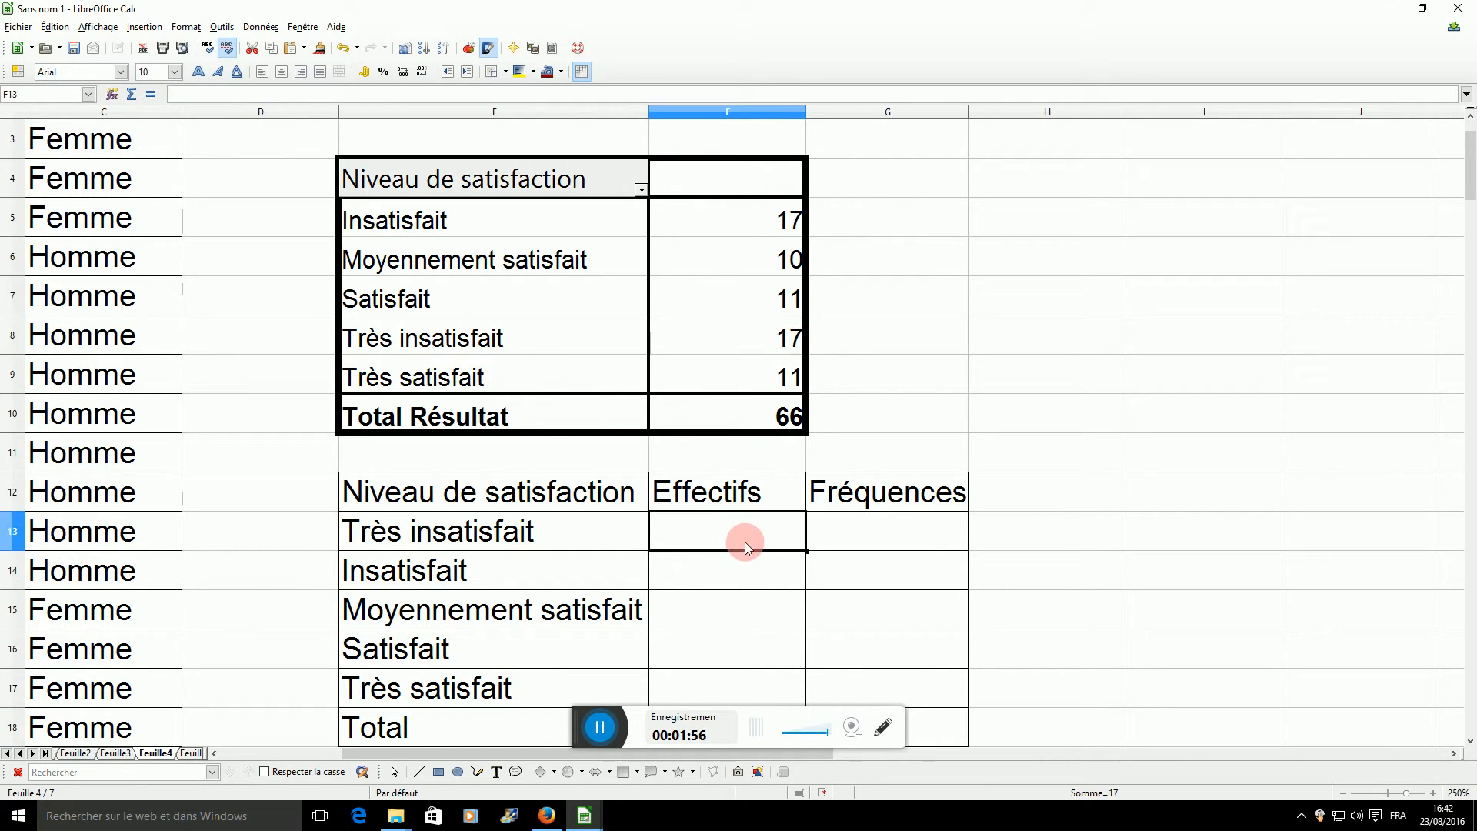
pyautogui.write('17')
pyautogui.click(732, 578)
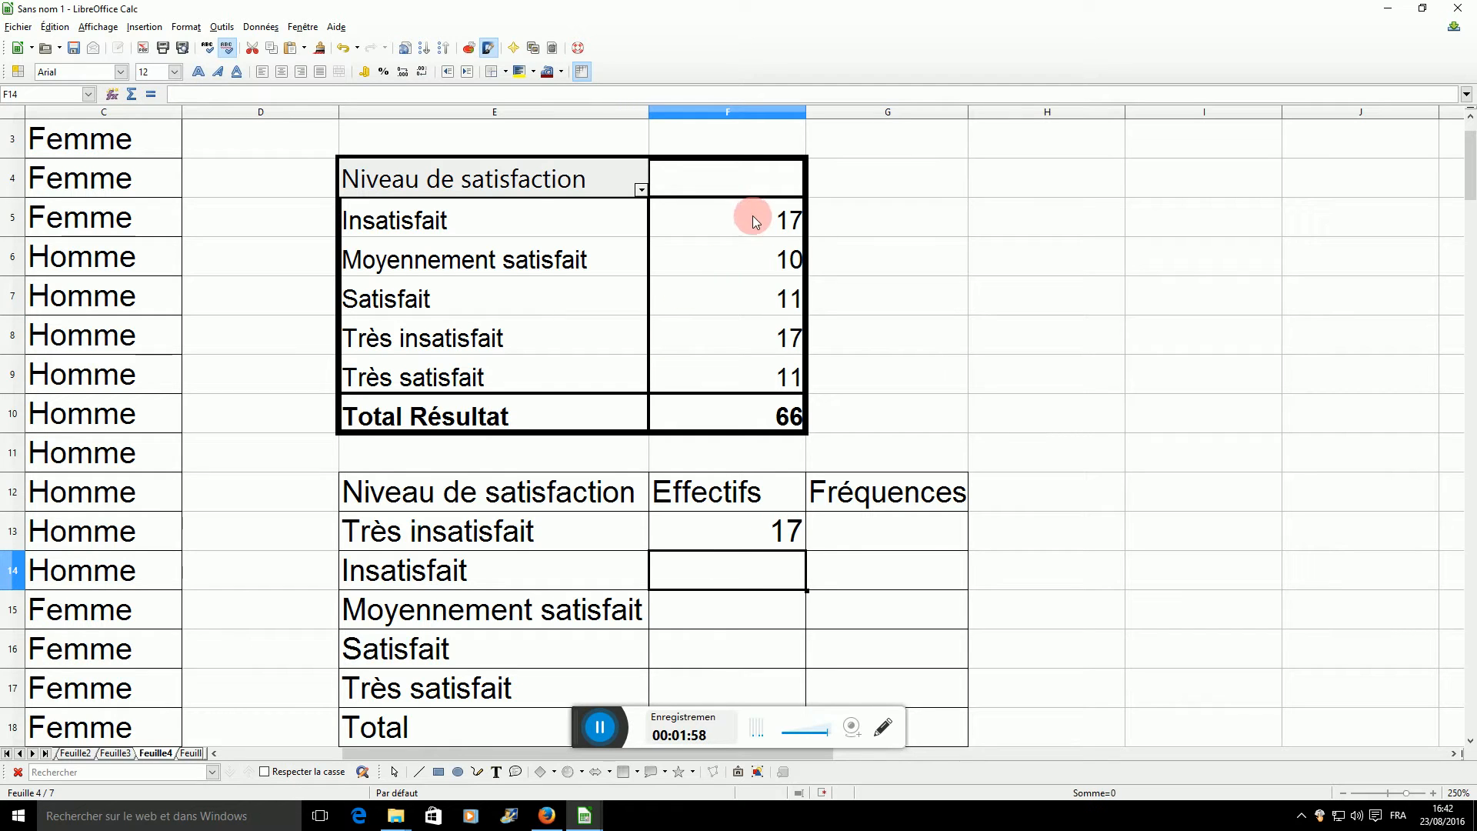
pyautogui.write('17')
pyautogui.press('Return')
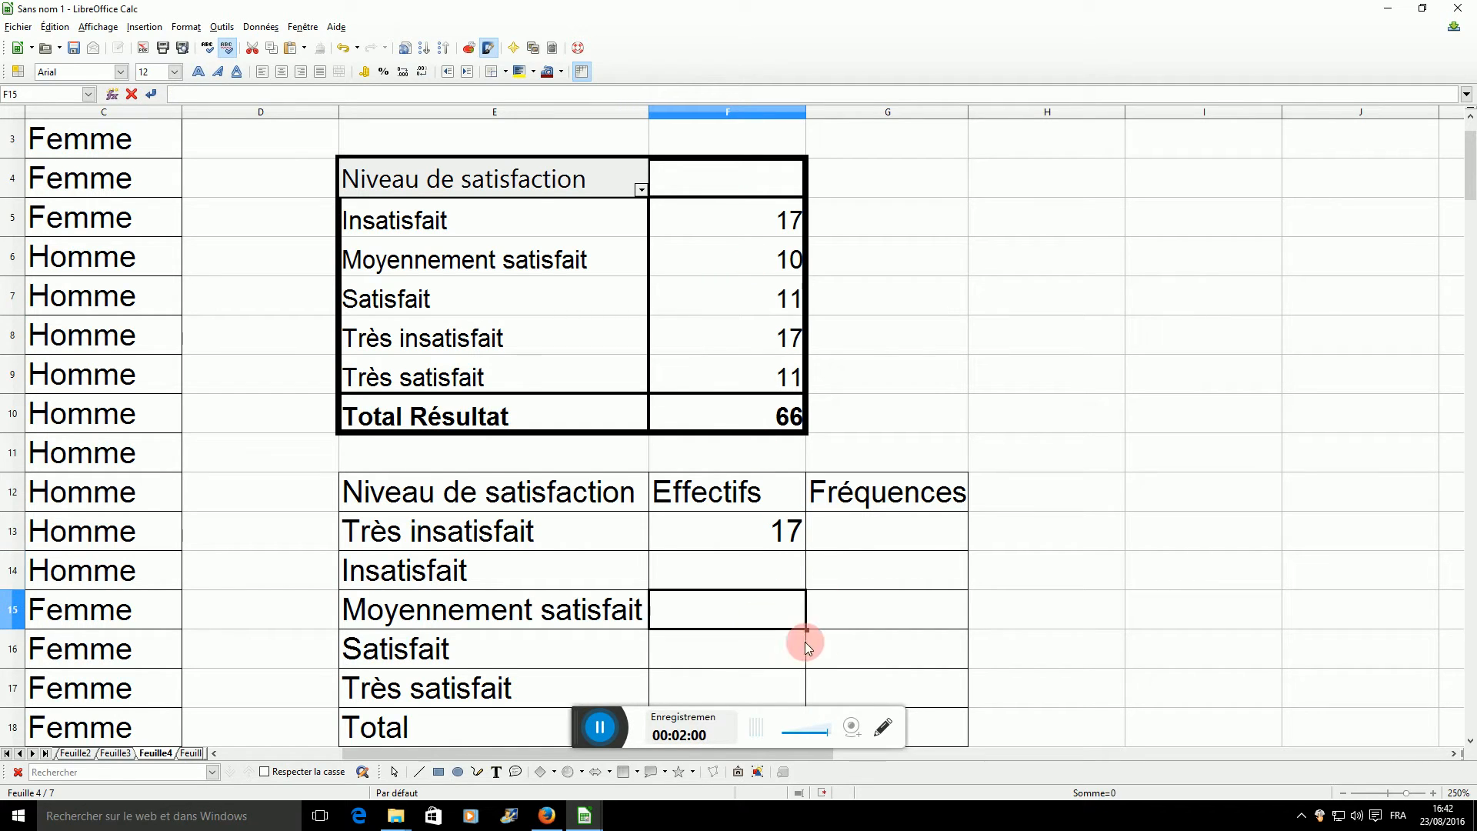
pyautogui.write('10')
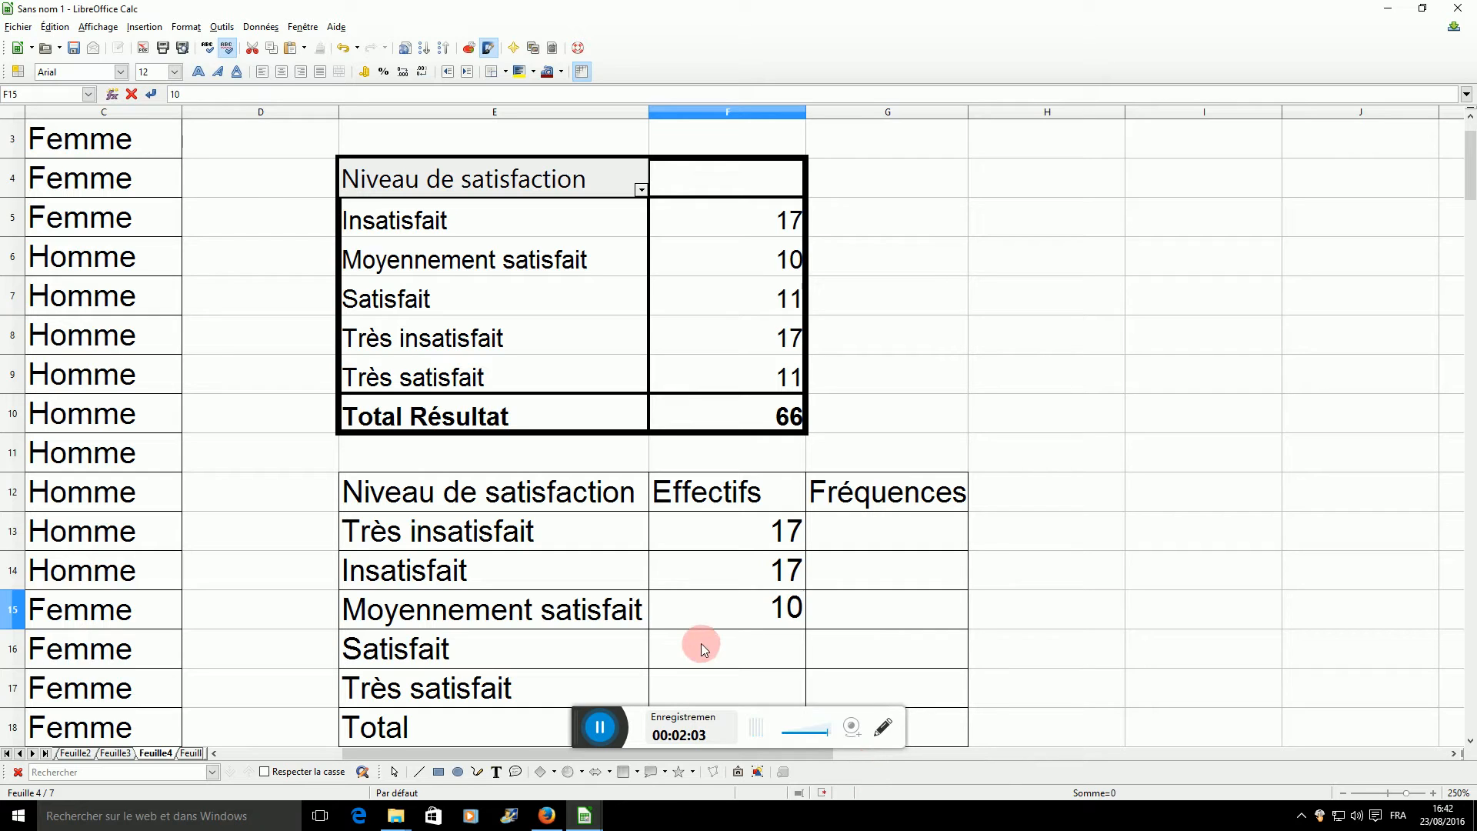
pyautogui.press('Return')
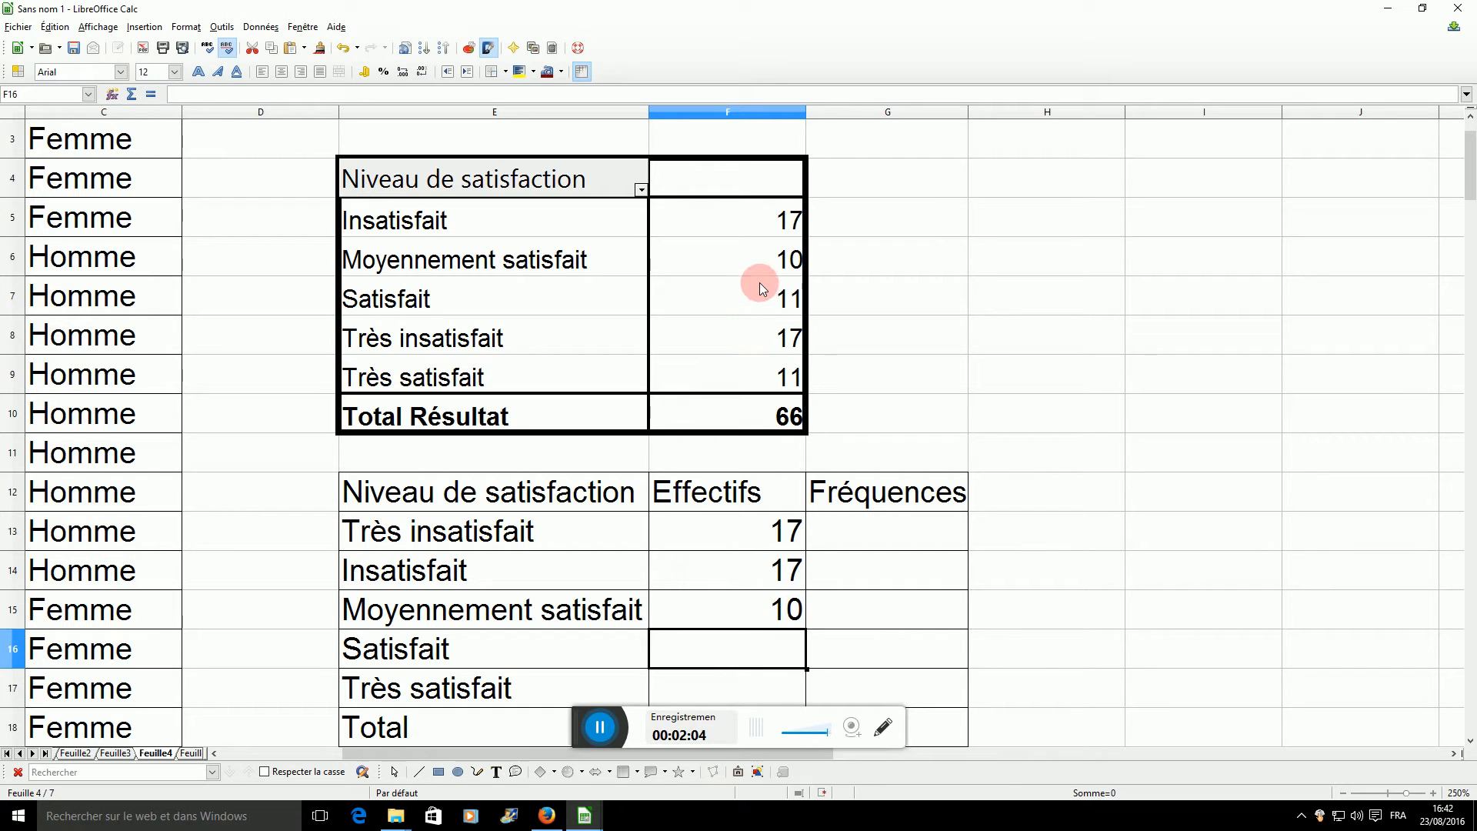
pyautogui.write('11')
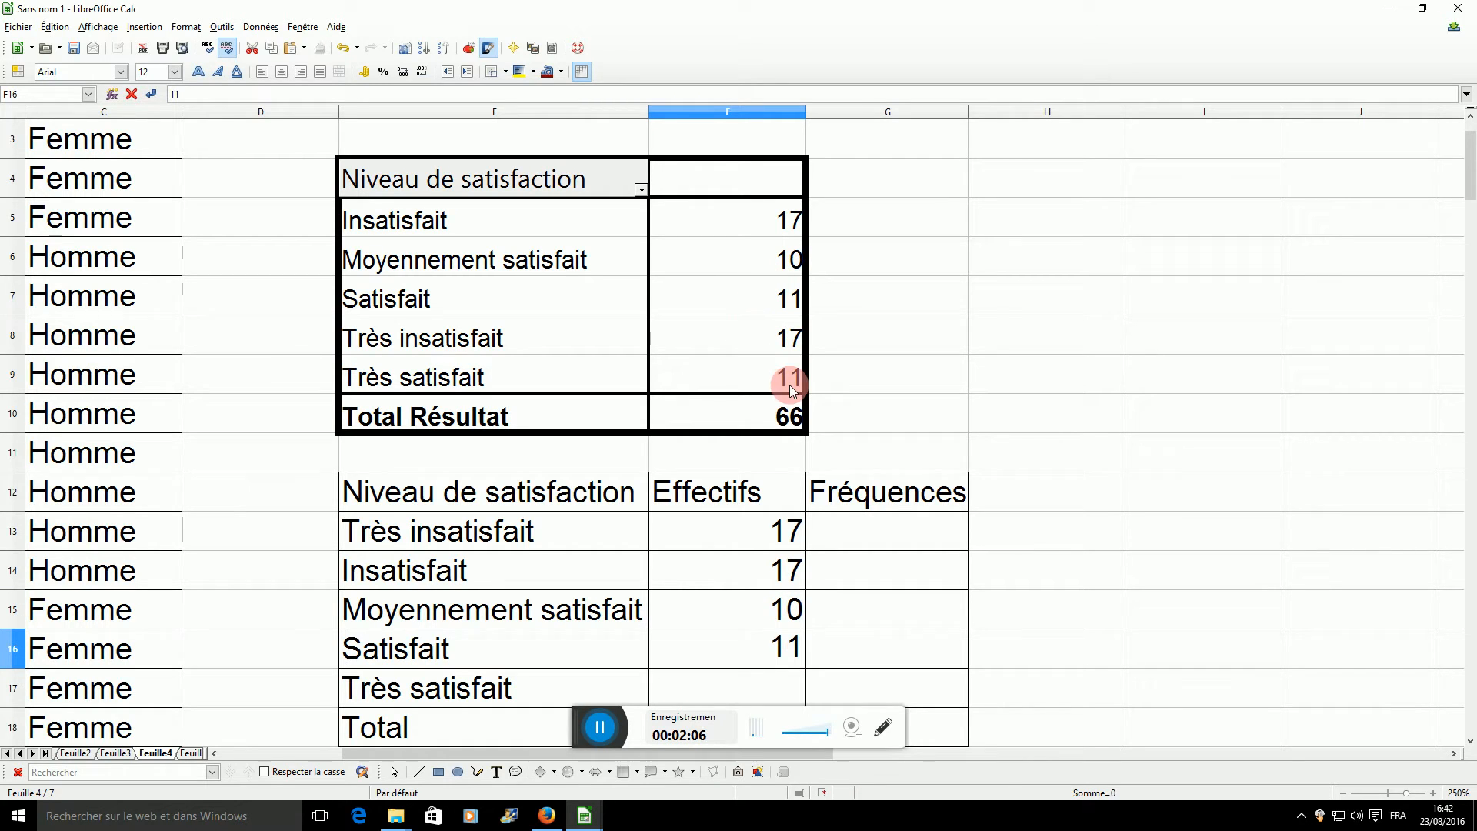
pyautogui.press('Return')
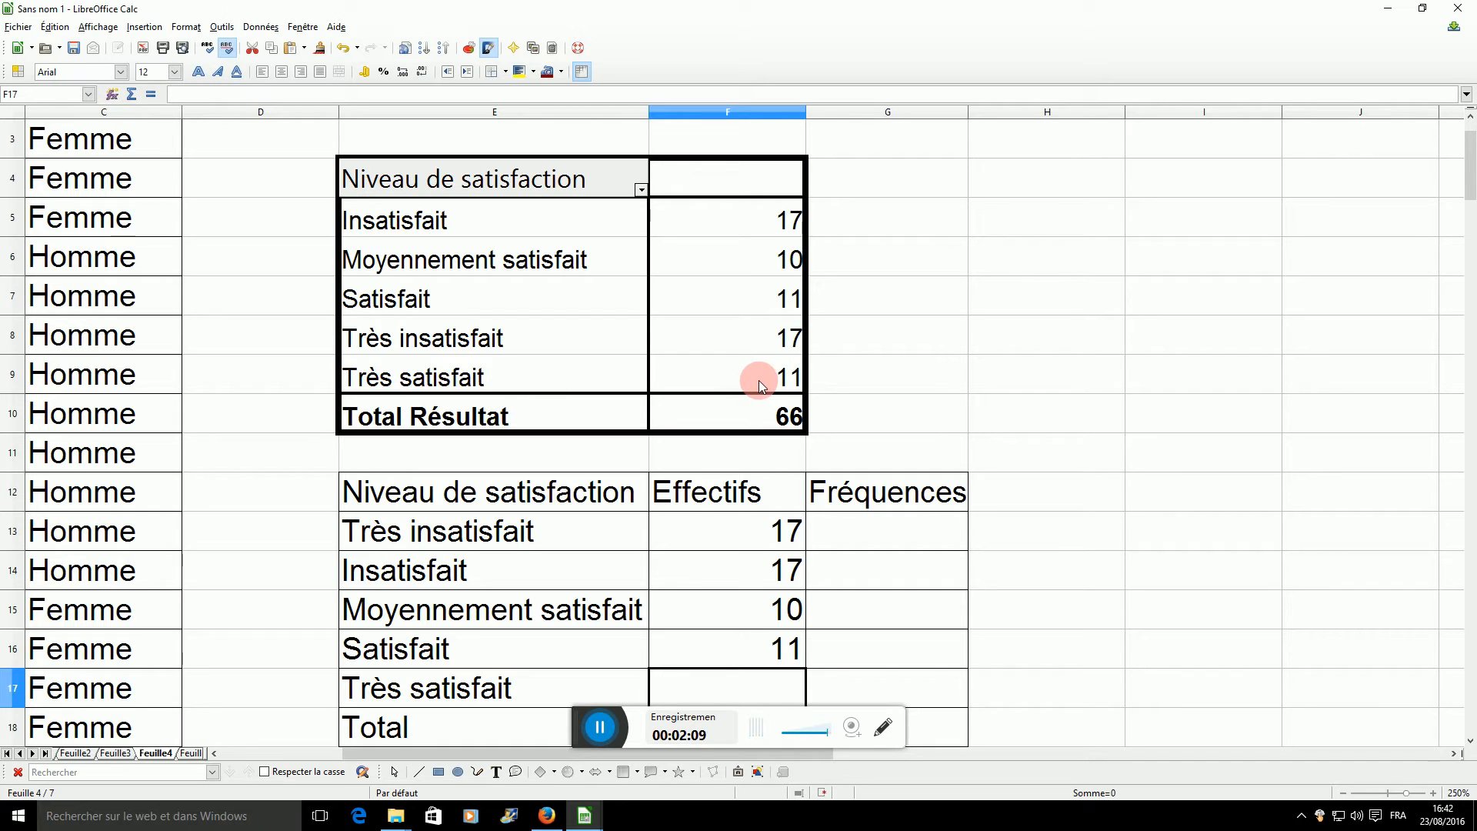
pyautogui.write('11')
pyautogui.press('Return')
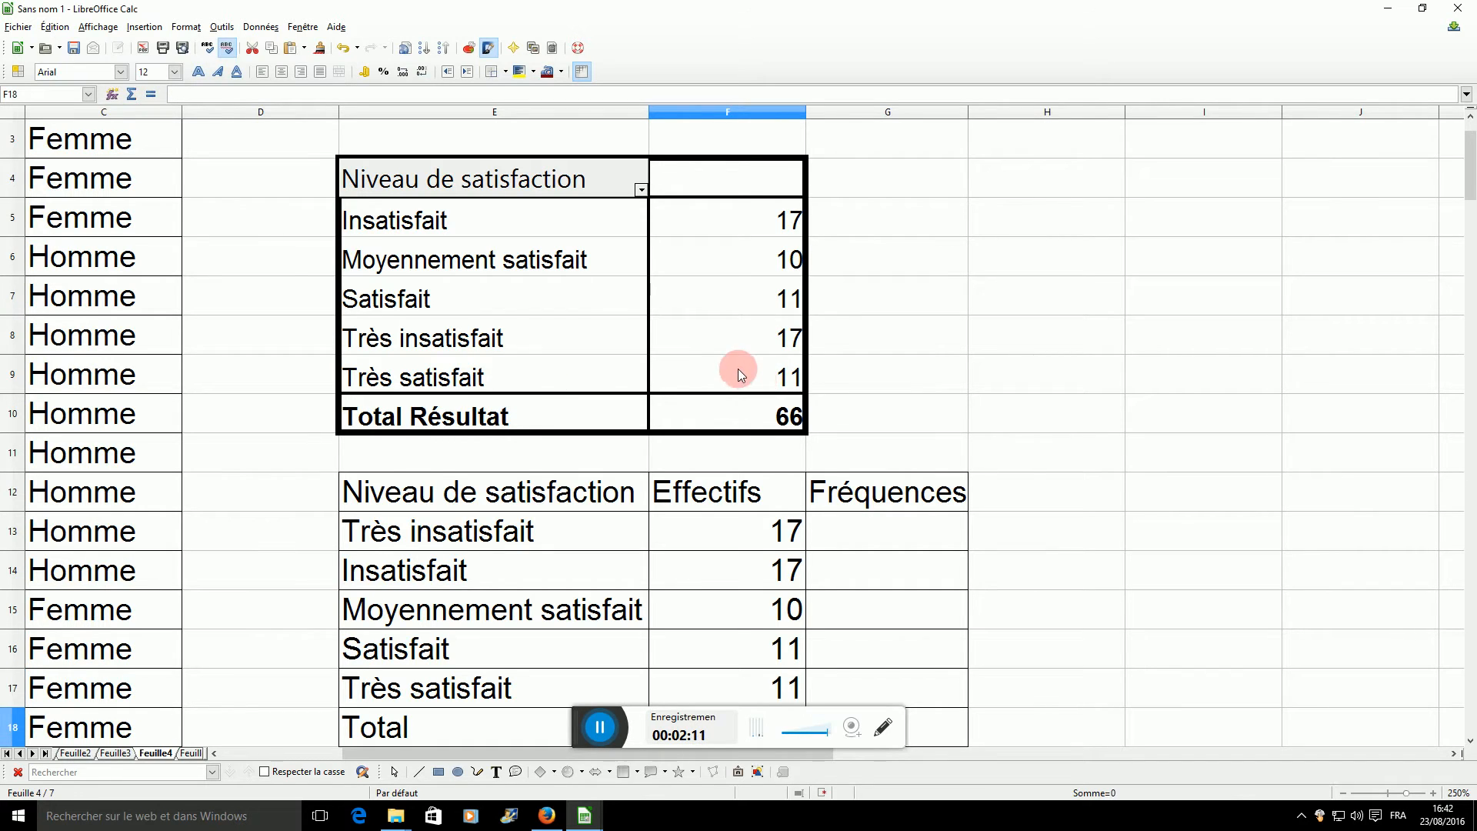
# Step: Calculate the total of the counts in cell F18 with the formula =somme(F13:F17)
pyautogui.scroll(-1, 785, 423)
pyautogui.write('=somme')
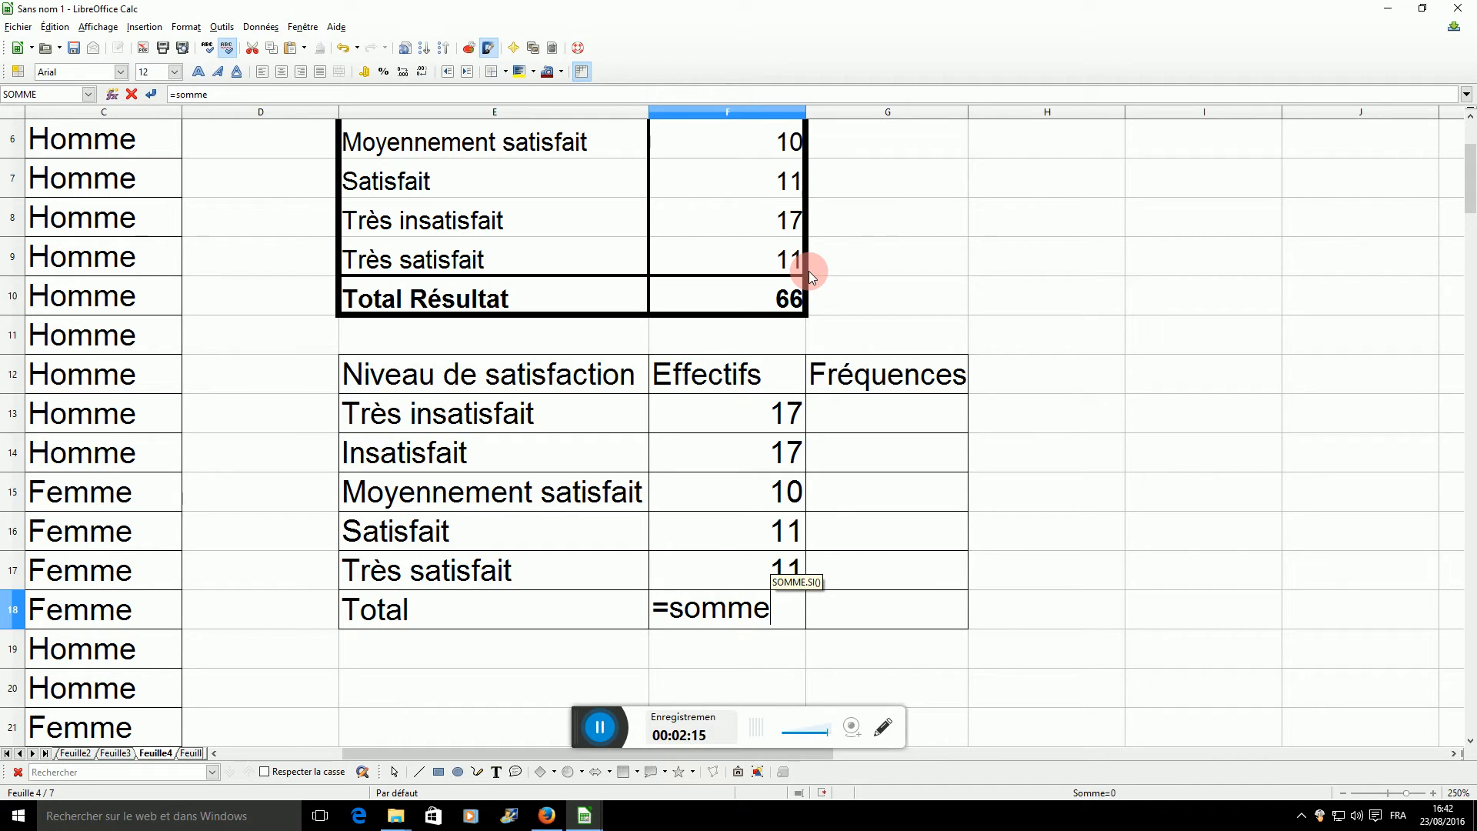
pyautogui.write('(')
pyautogui.moveTo(764, 413); pyautogui.dragTo(770, 573)
pyautogui.write(')')
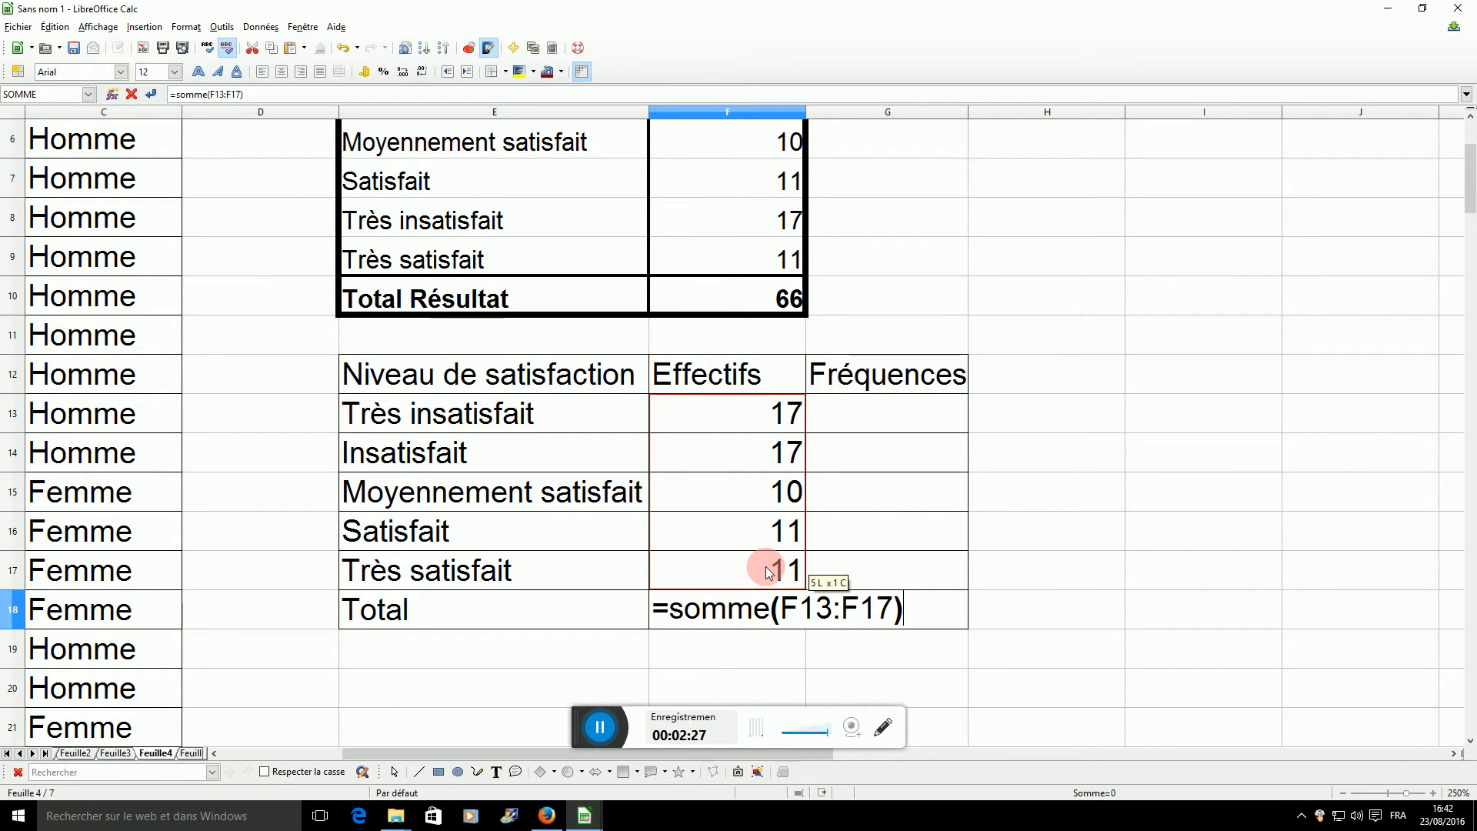
pyautogui.press('Return')
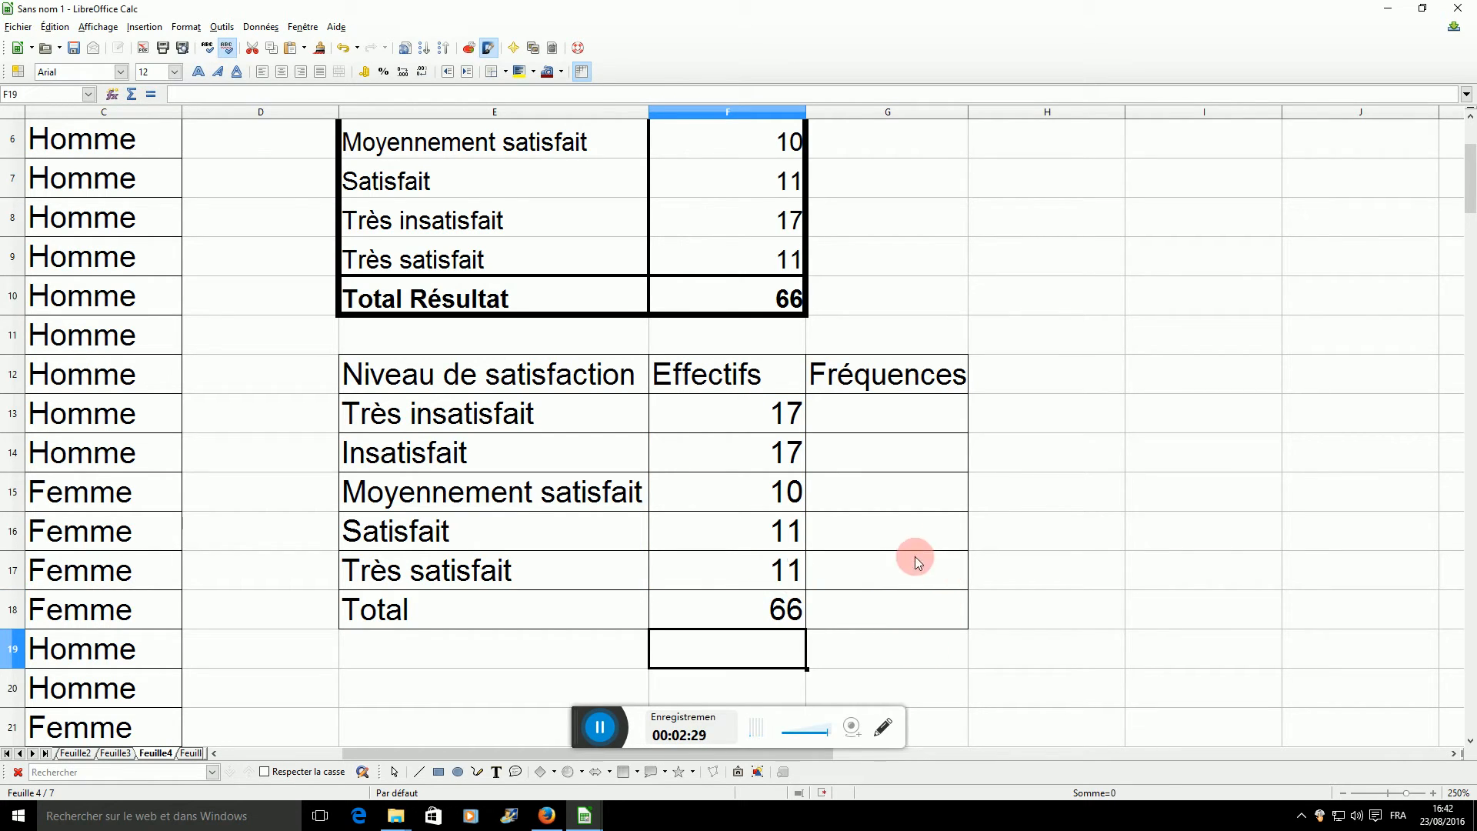
# Step: Compute the Très insatisfait frequency in G13 with the formula =F13/$F$18, keeping the total as an absolute reference
pyautogui.click(868, 414)
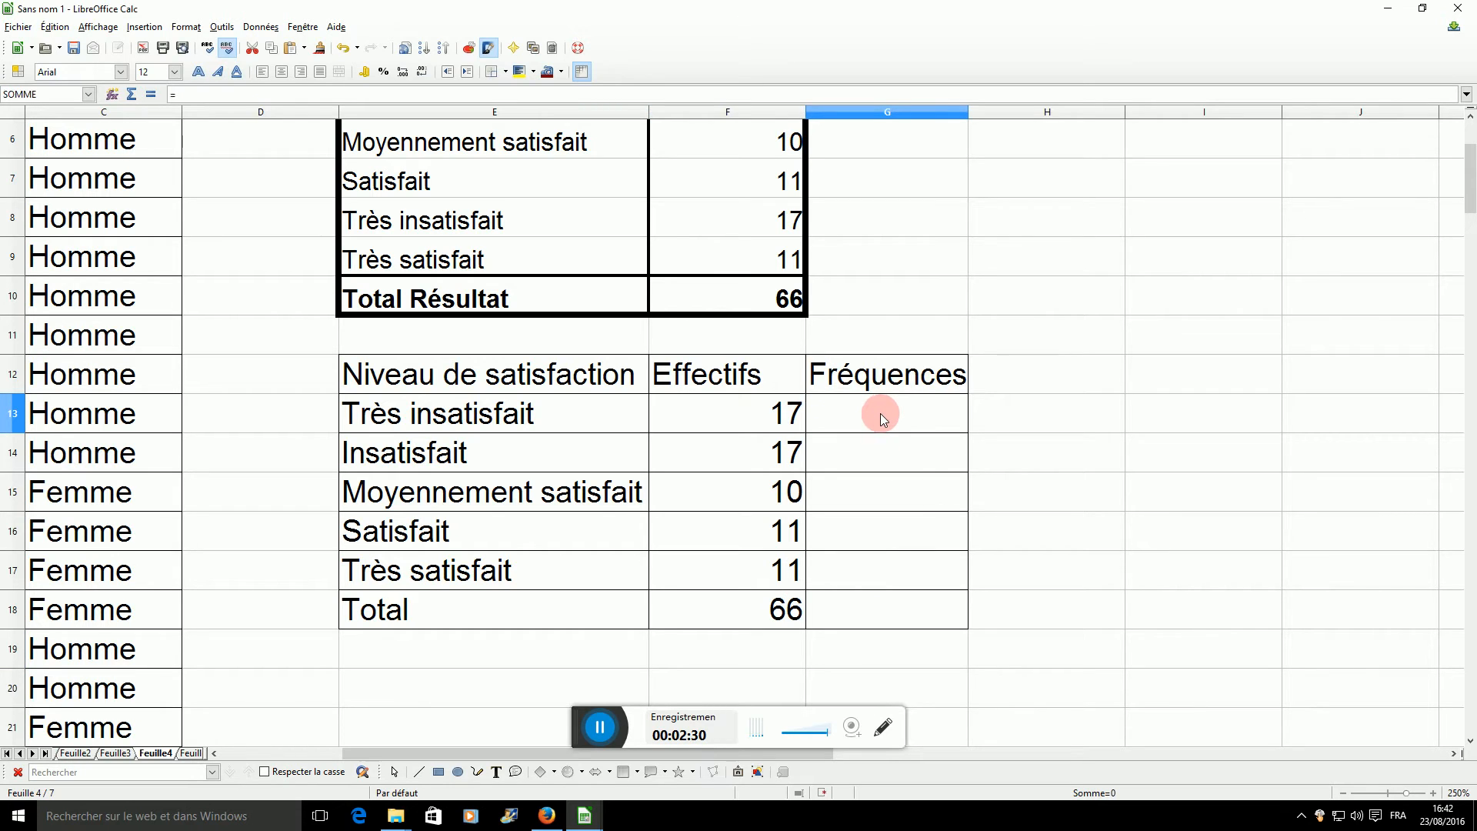
pyautogui.write('=')
pyautogui.click(772, 421)
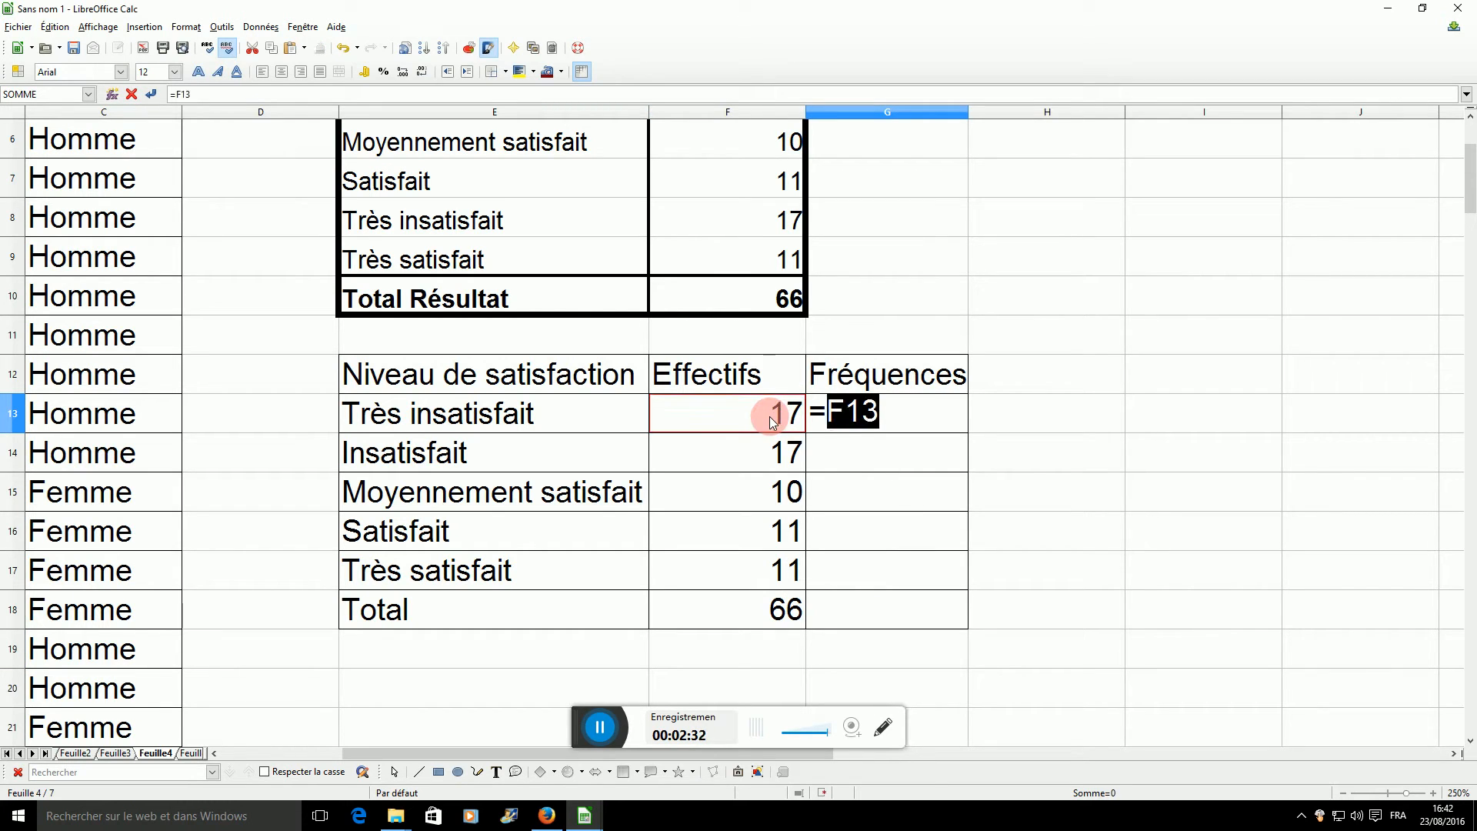
pyautogui.write('/')
pyautogui.click(747, 613)
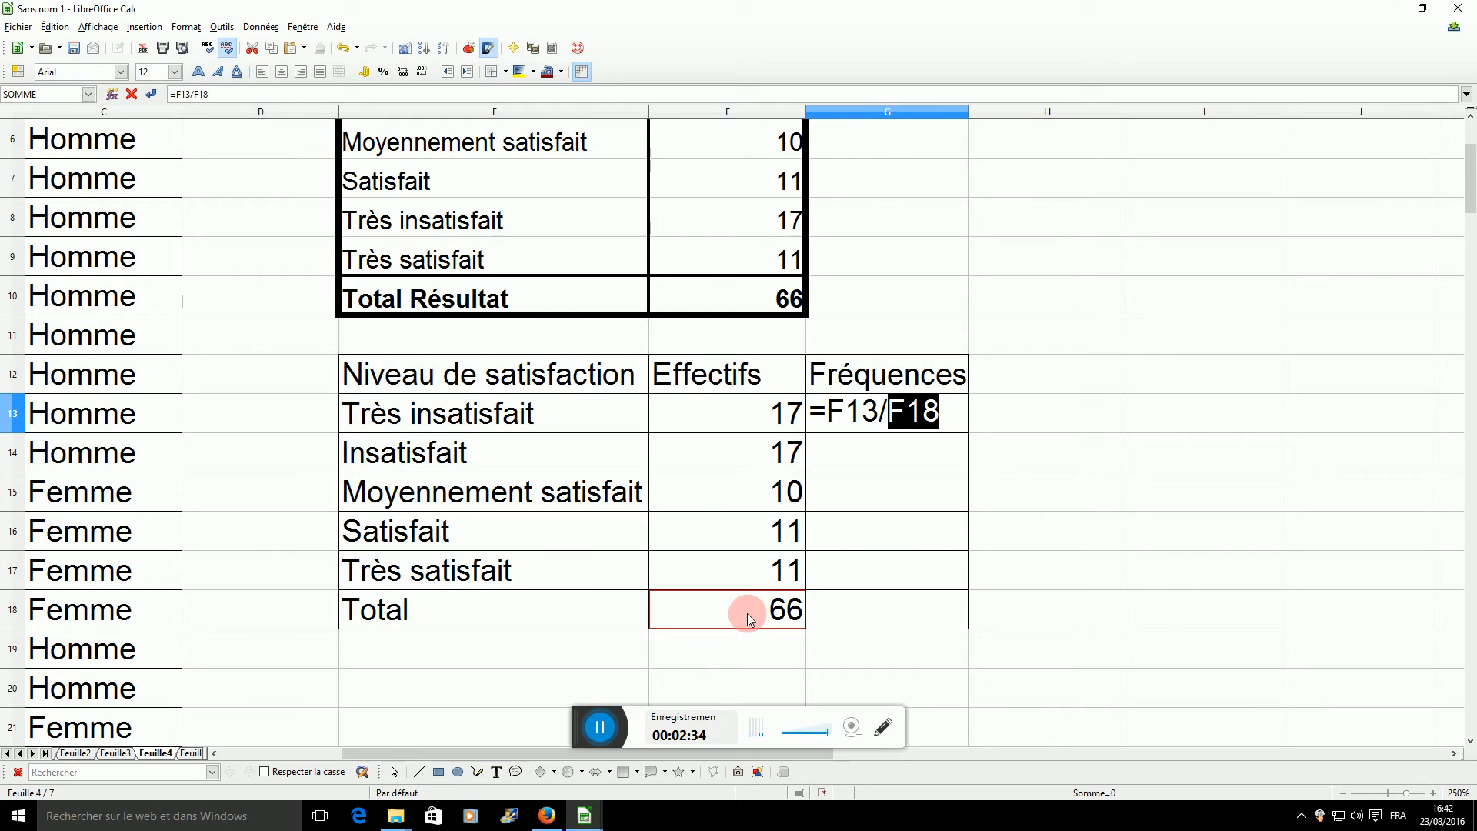
pyautogui.press('F4')
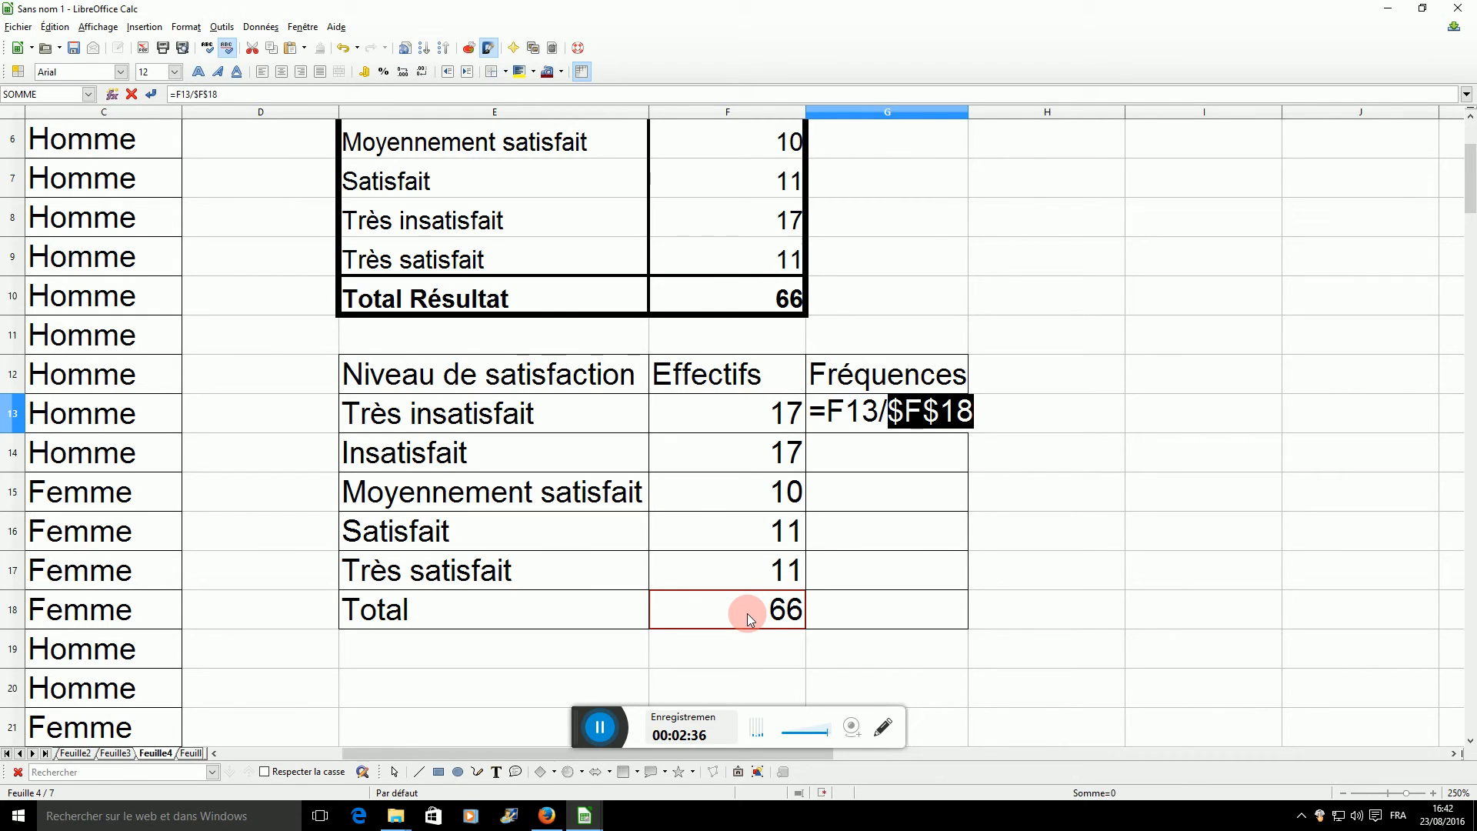
pyautogui.press('Return')
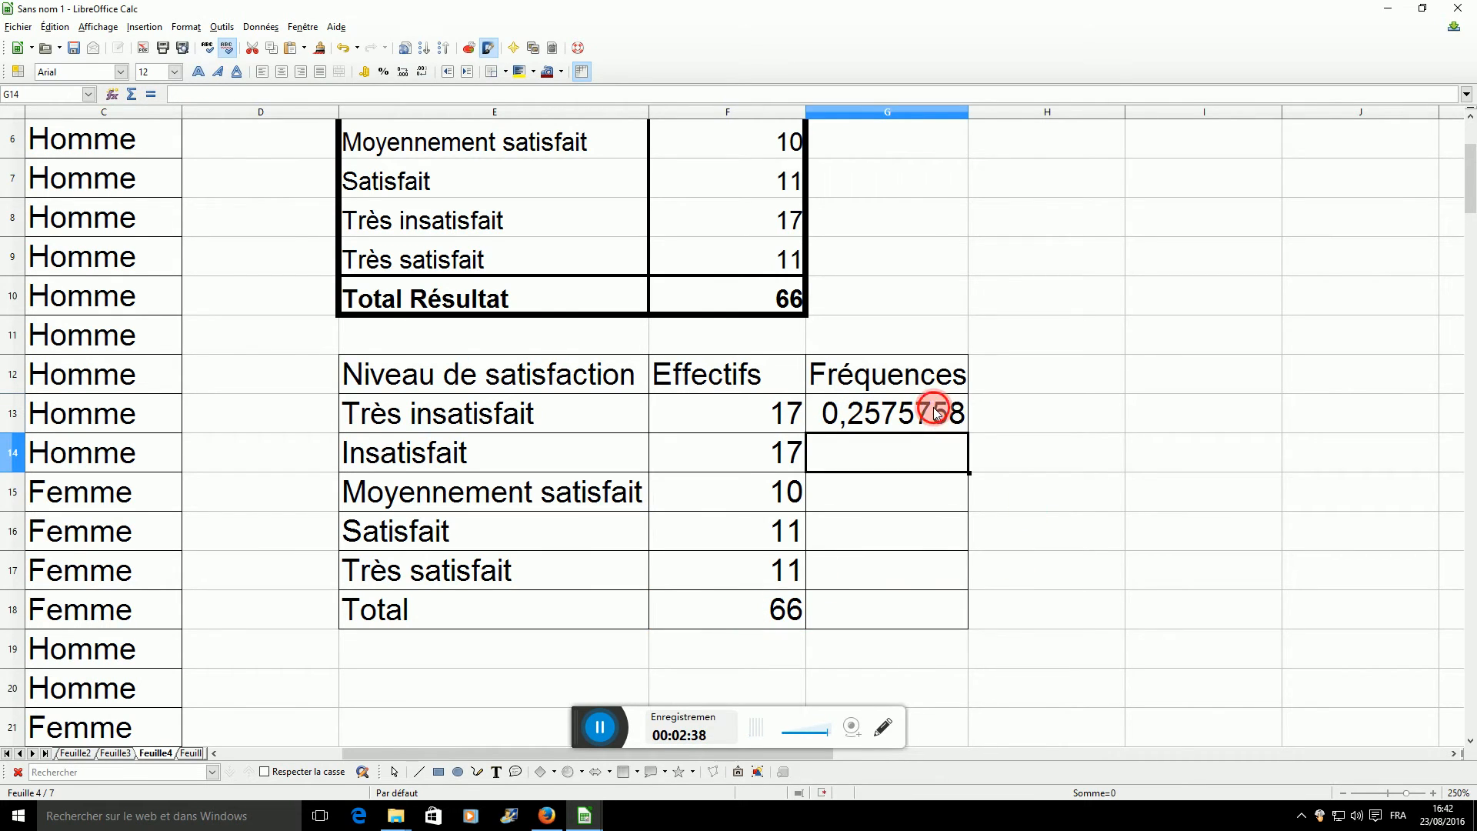
# Step: Copy the frequency formula from G13 down to the Total row in G18 and format these cells as percentages
pyautogui.click(935, 413)
pyautogui.moveTo(969, 434); pyautogui.dragTo(954, 615)
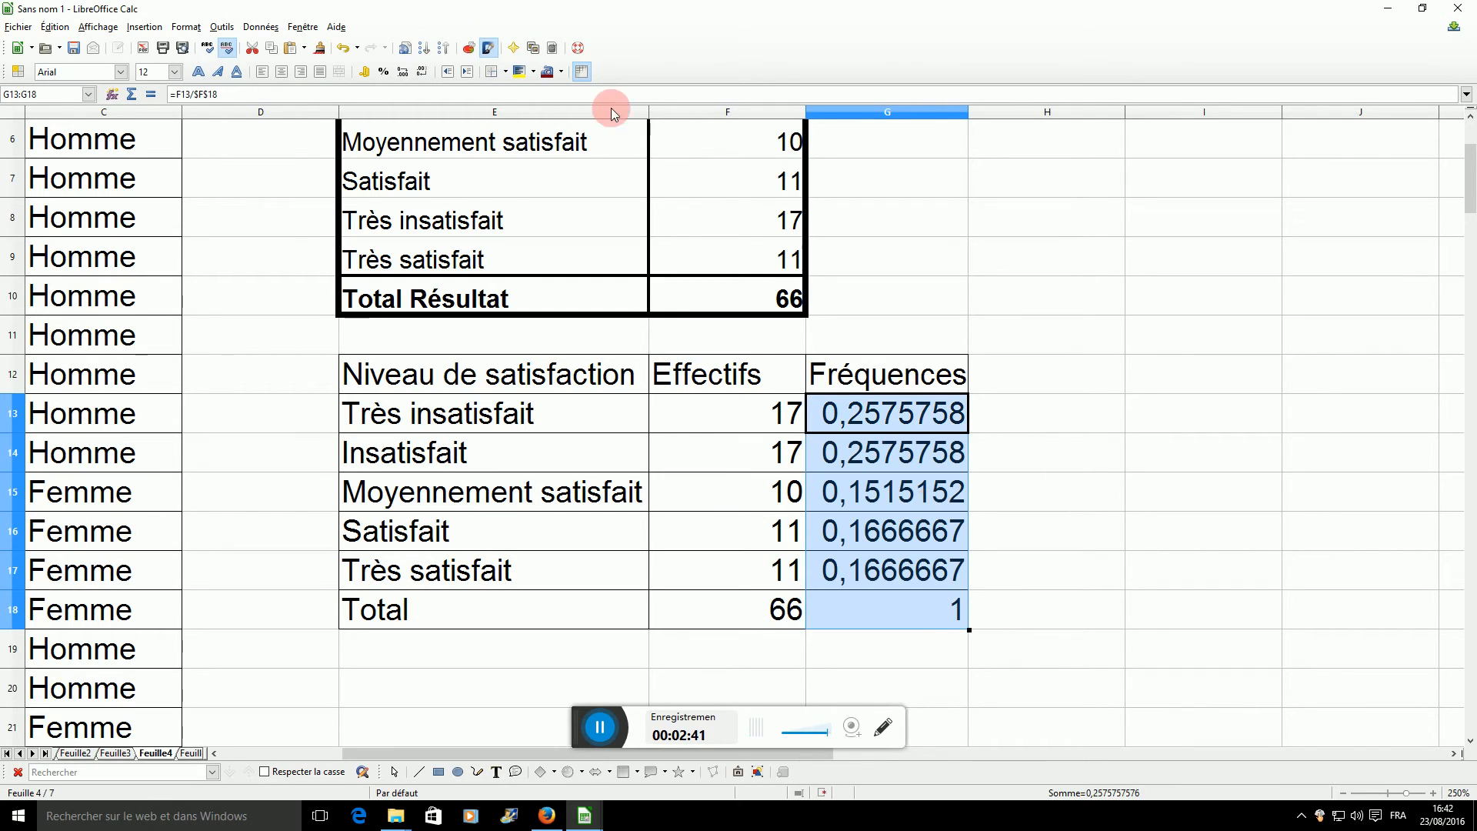
pyautogui.click(383, 72)
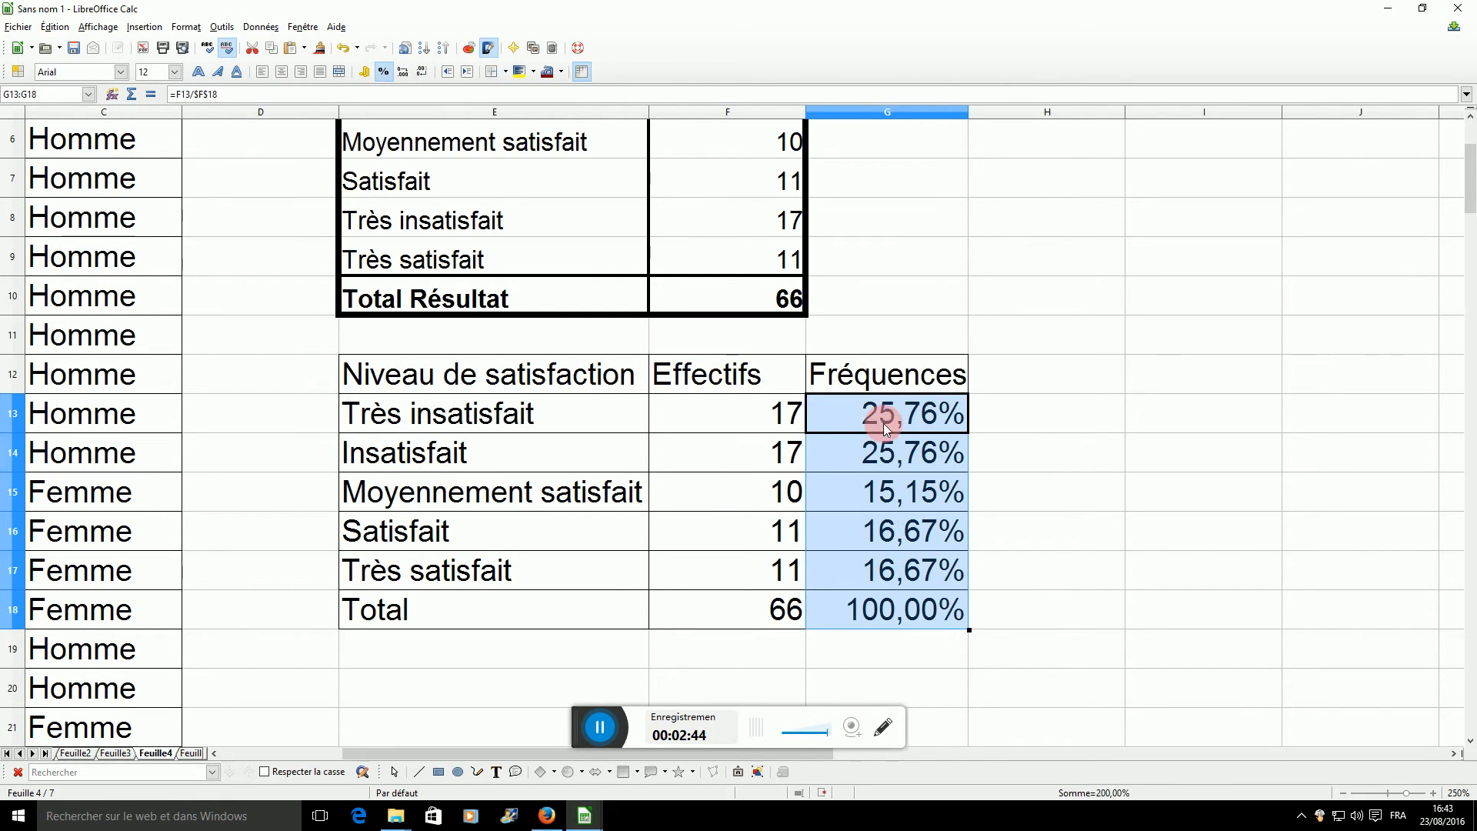
# Step: Insert a chart from the level names in E12:E17 and the frequencies in G12:G17, leaving out the Total row
pyautogui.click(988, 462)
pyautogui.moveTo(888, 373); pyautogui.dragTo(893, 564)
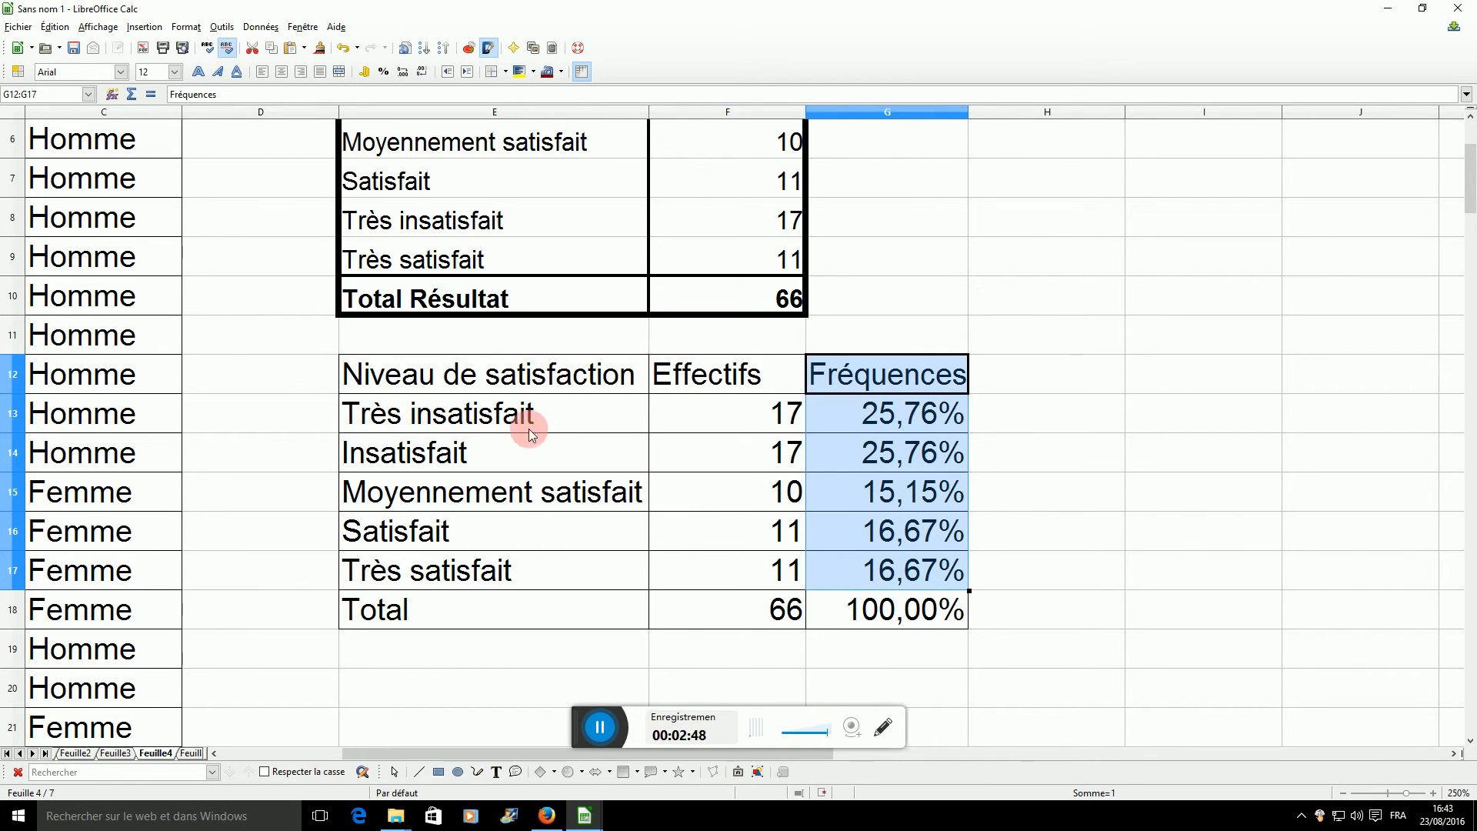
pyautogui.keyDown('ctrl'); pyautogui.moveTo(487, 372); pyautogui.dragTo(496, 571); pyautogui.keyUp('ctrl')
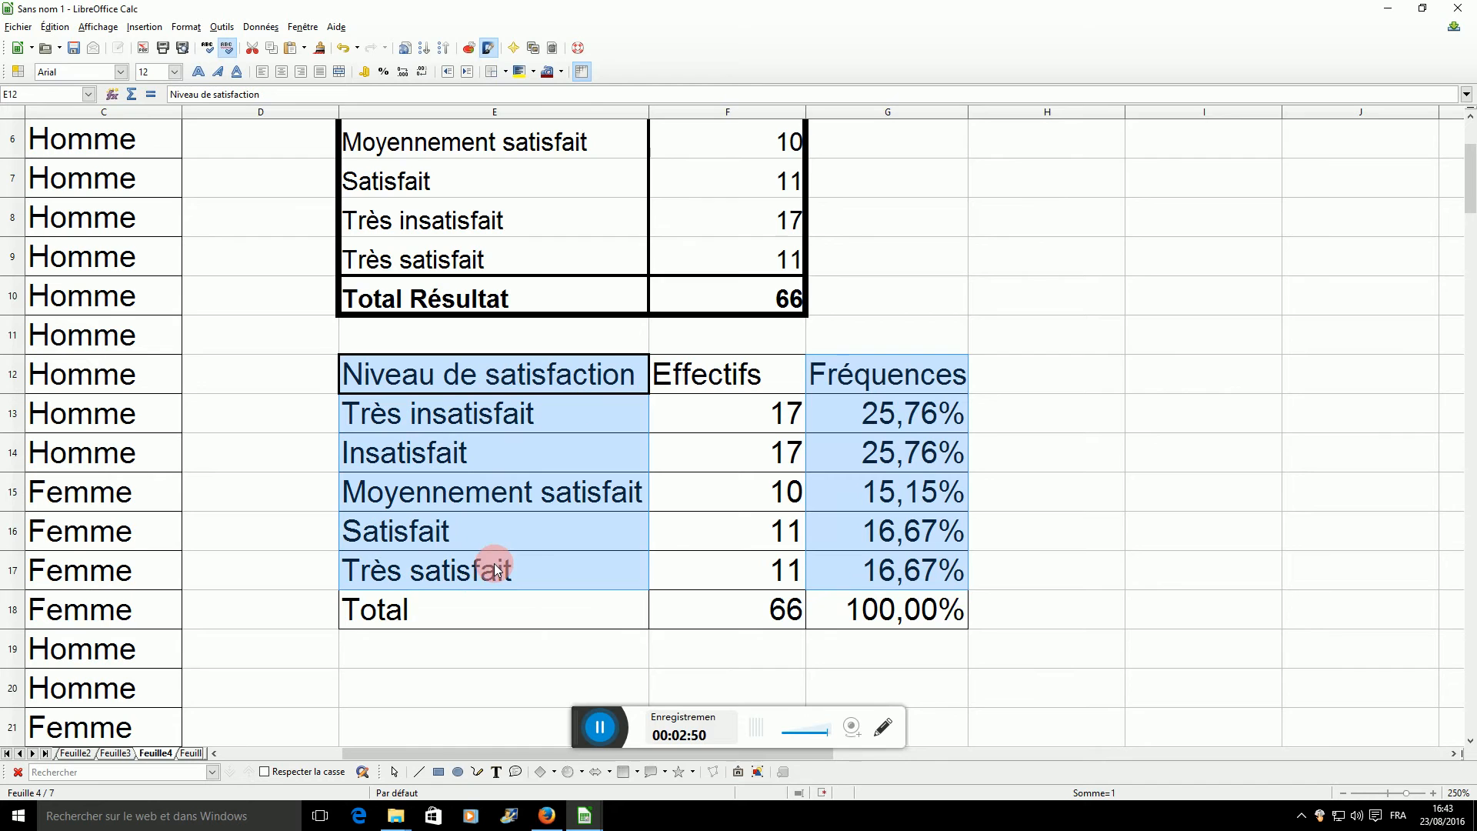
pyautogui.click(488, 48)
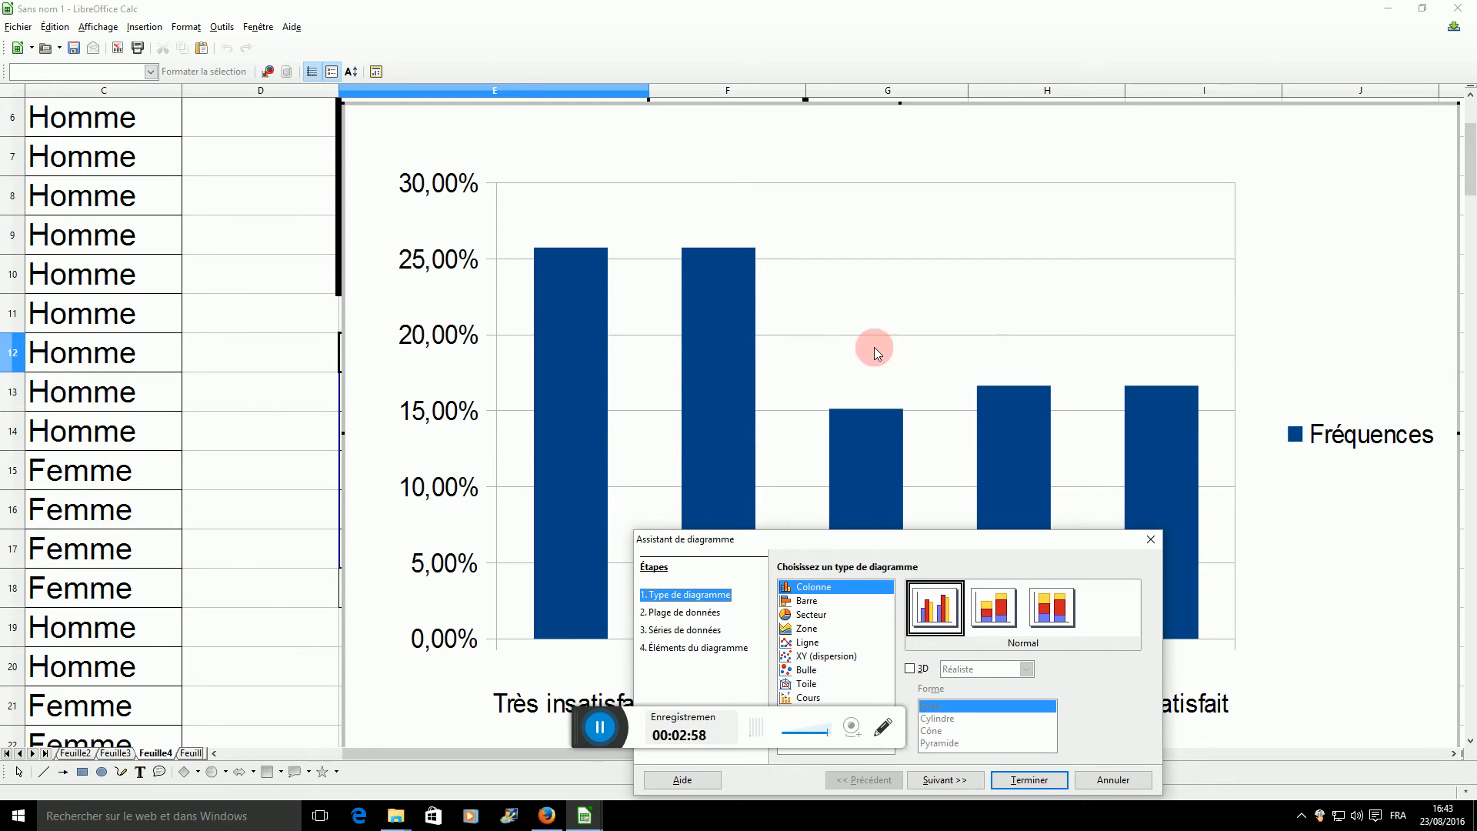
# Step: Keep the normal column type and data range, title the chart "Répartition des niveaux de satisfaction", and finish the chart wizard
pyautogui.click(940, 780)
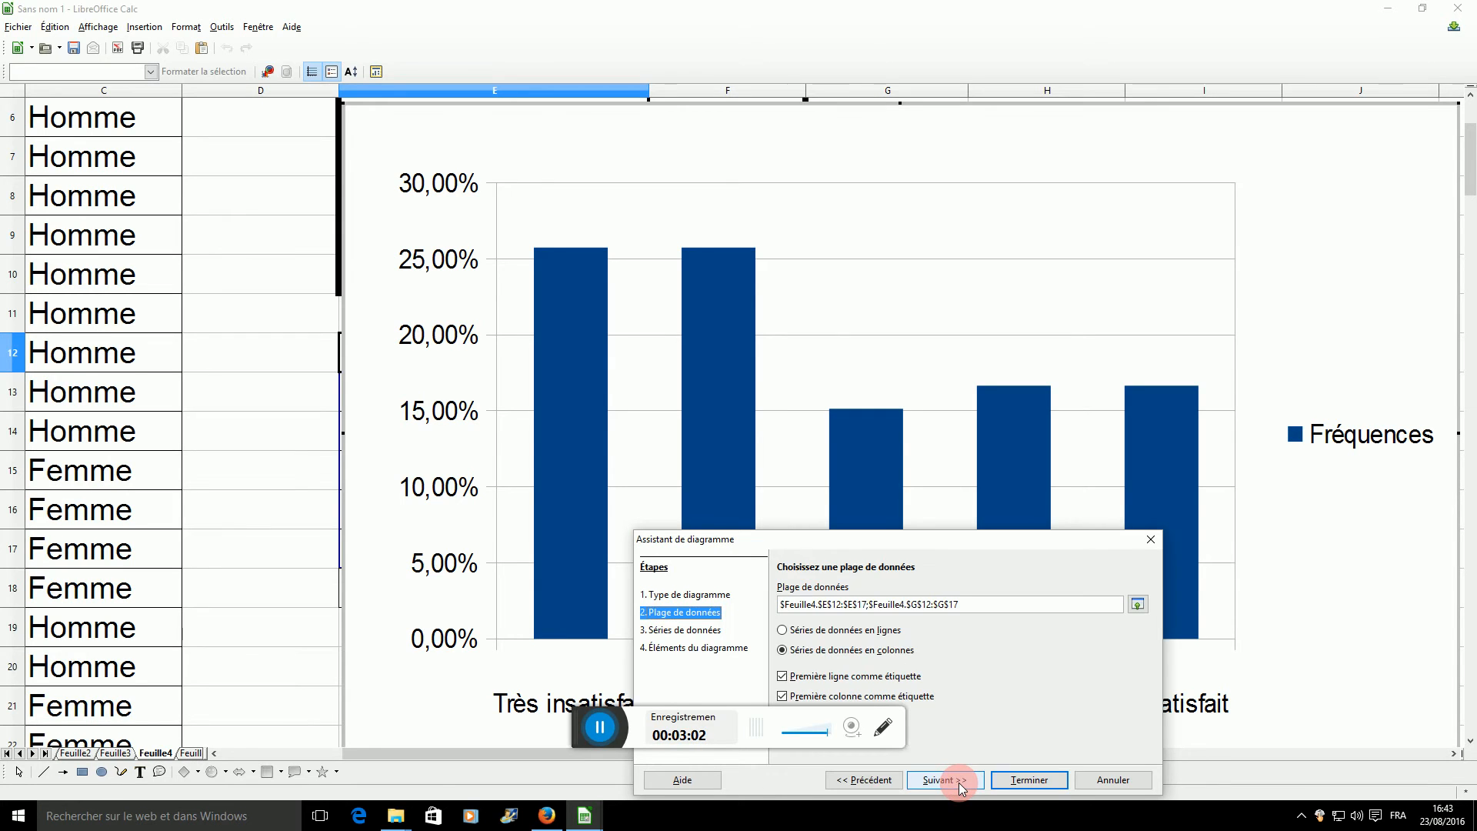
pyautogui.click(961, 786)
pyautogui.click(960, 786)
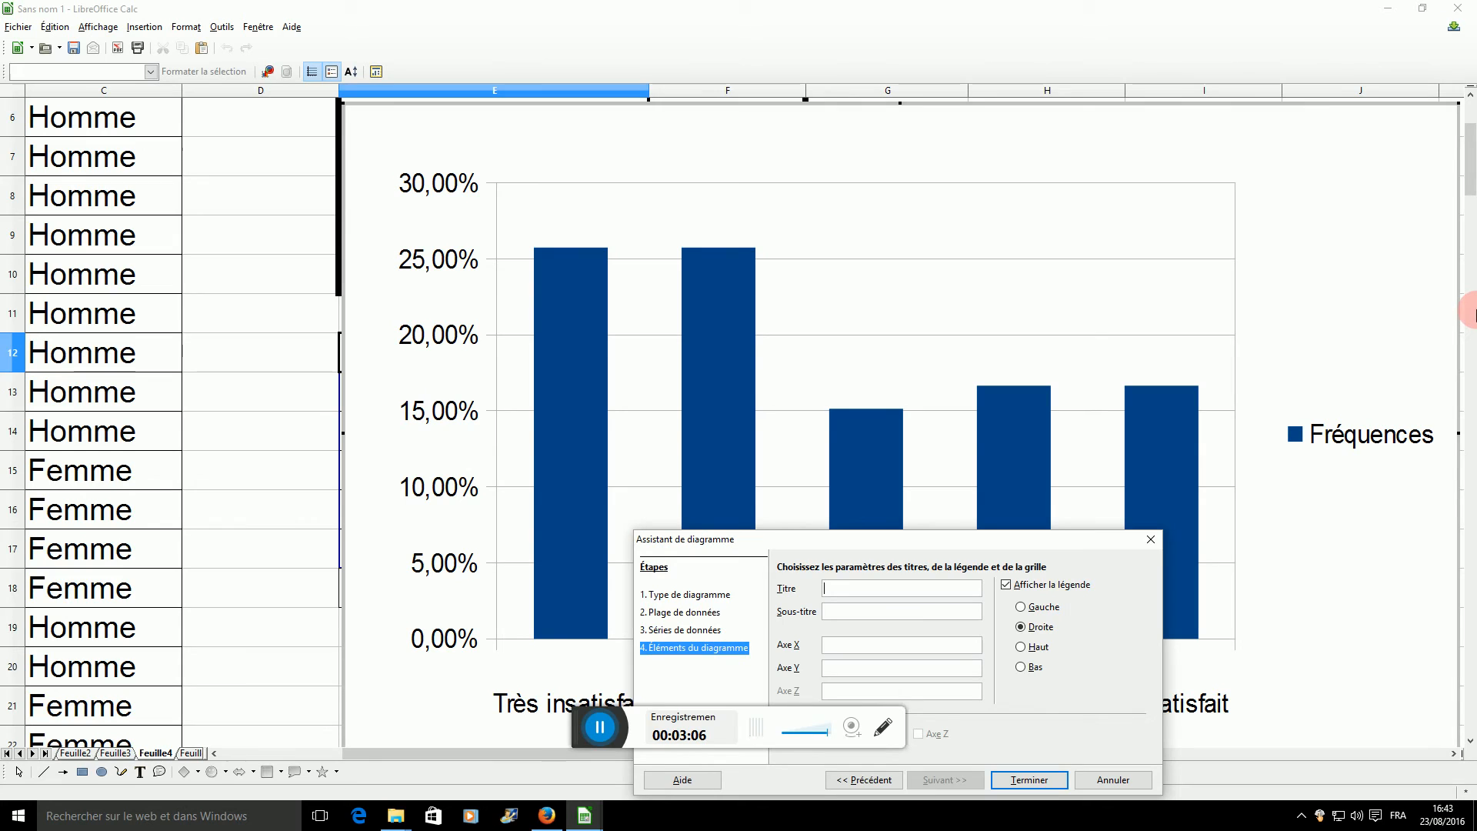
pyautogui.write('Répartition des niveaux de satisfaction')
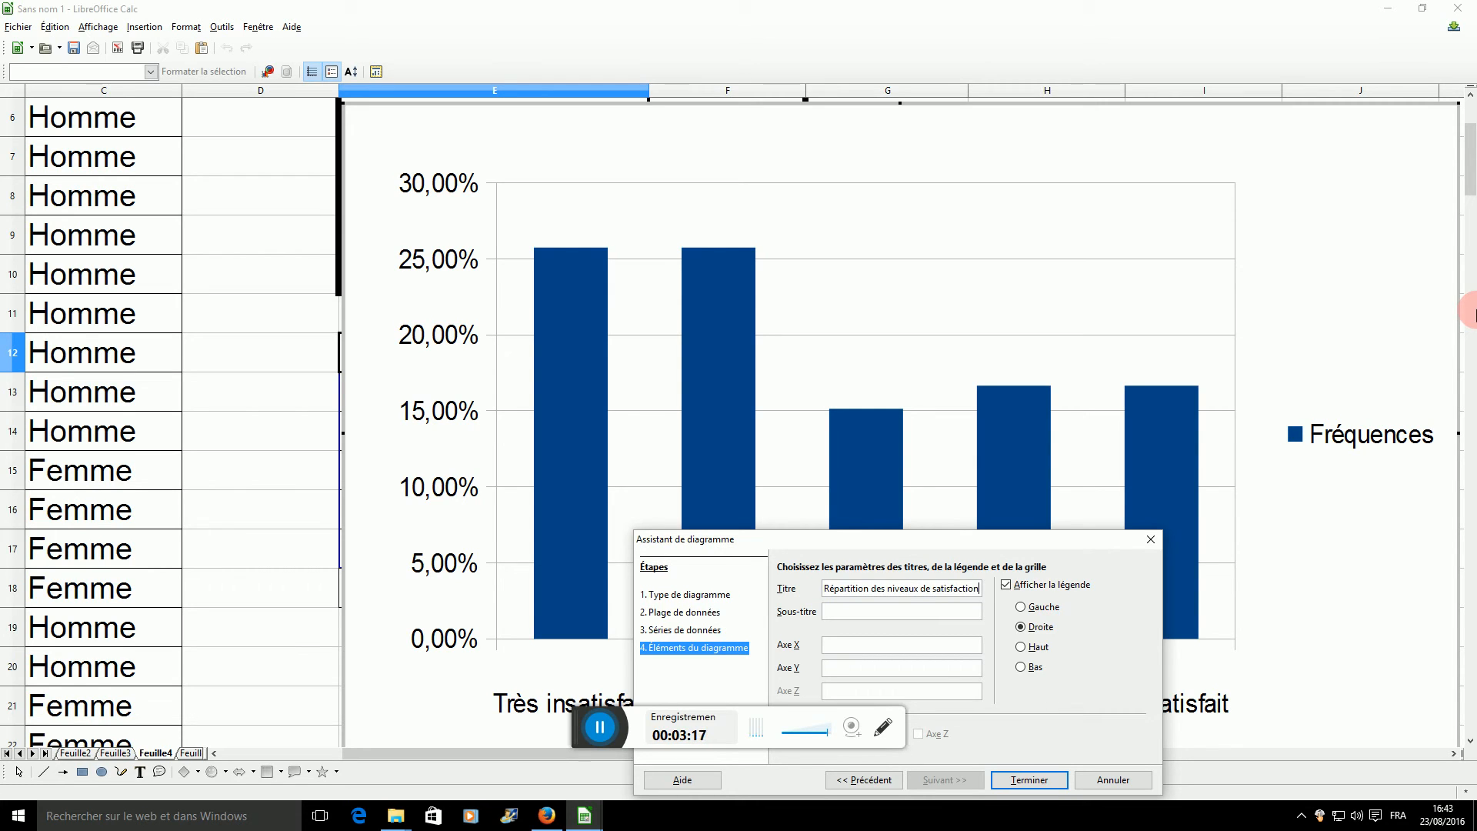
pyautogui.click(1055, 777)
# Step: Delete the chart's Fréquences legend and add data labels to the bars
pyautogui.click(1352, 433)
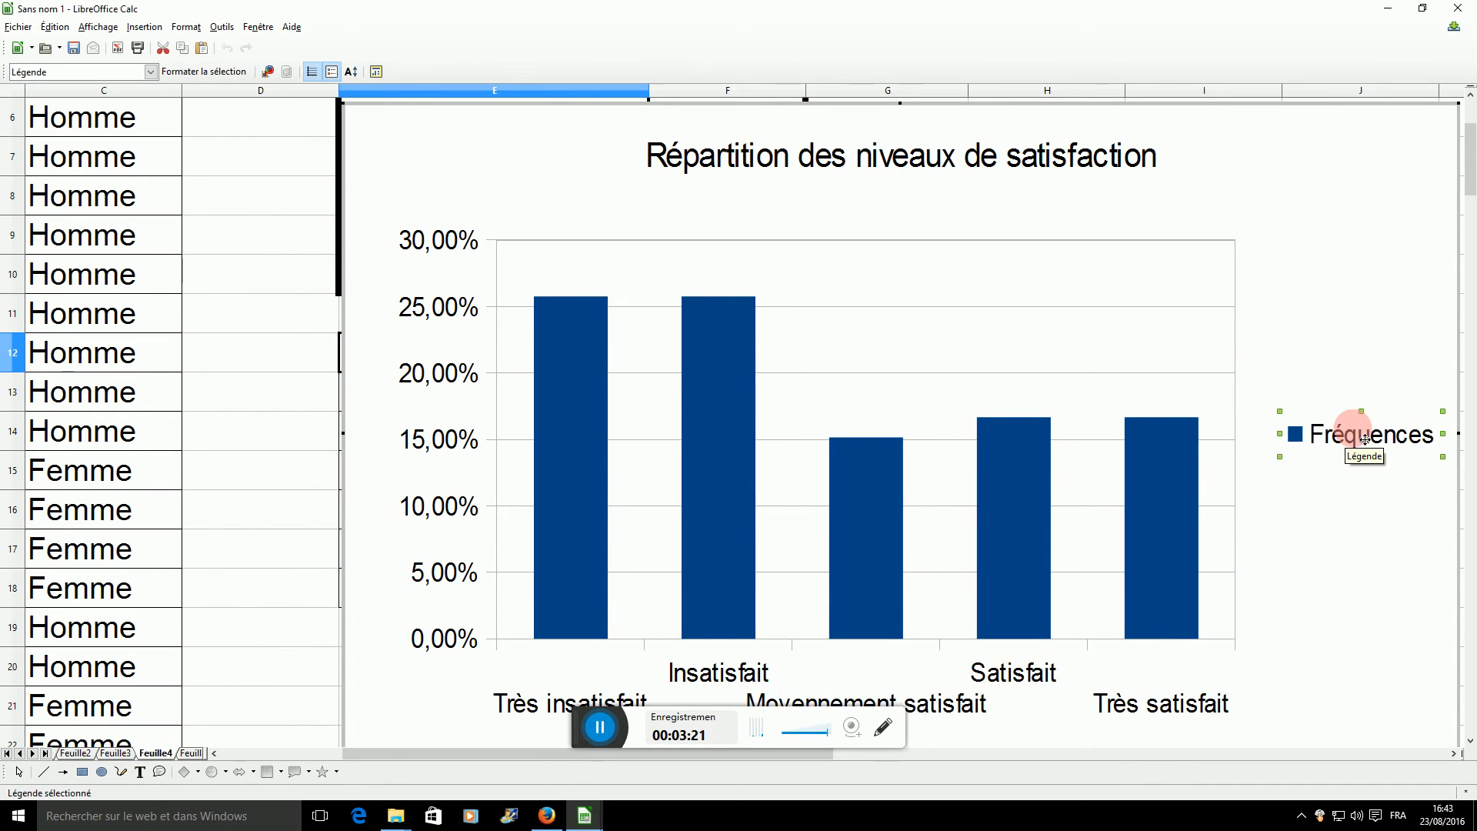
pyautogui.press('Delete')
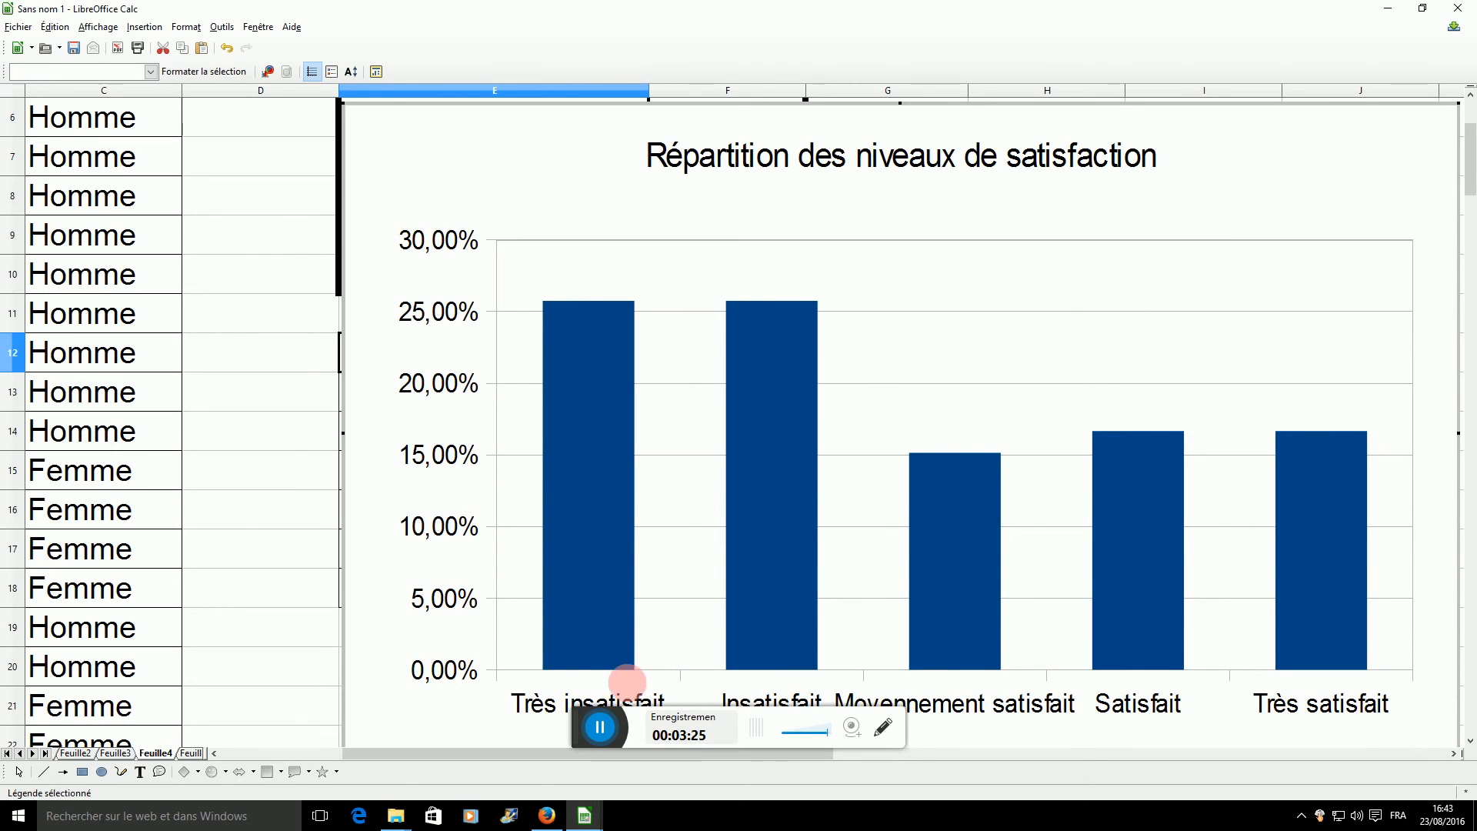
pyautogui.click(584, 430)
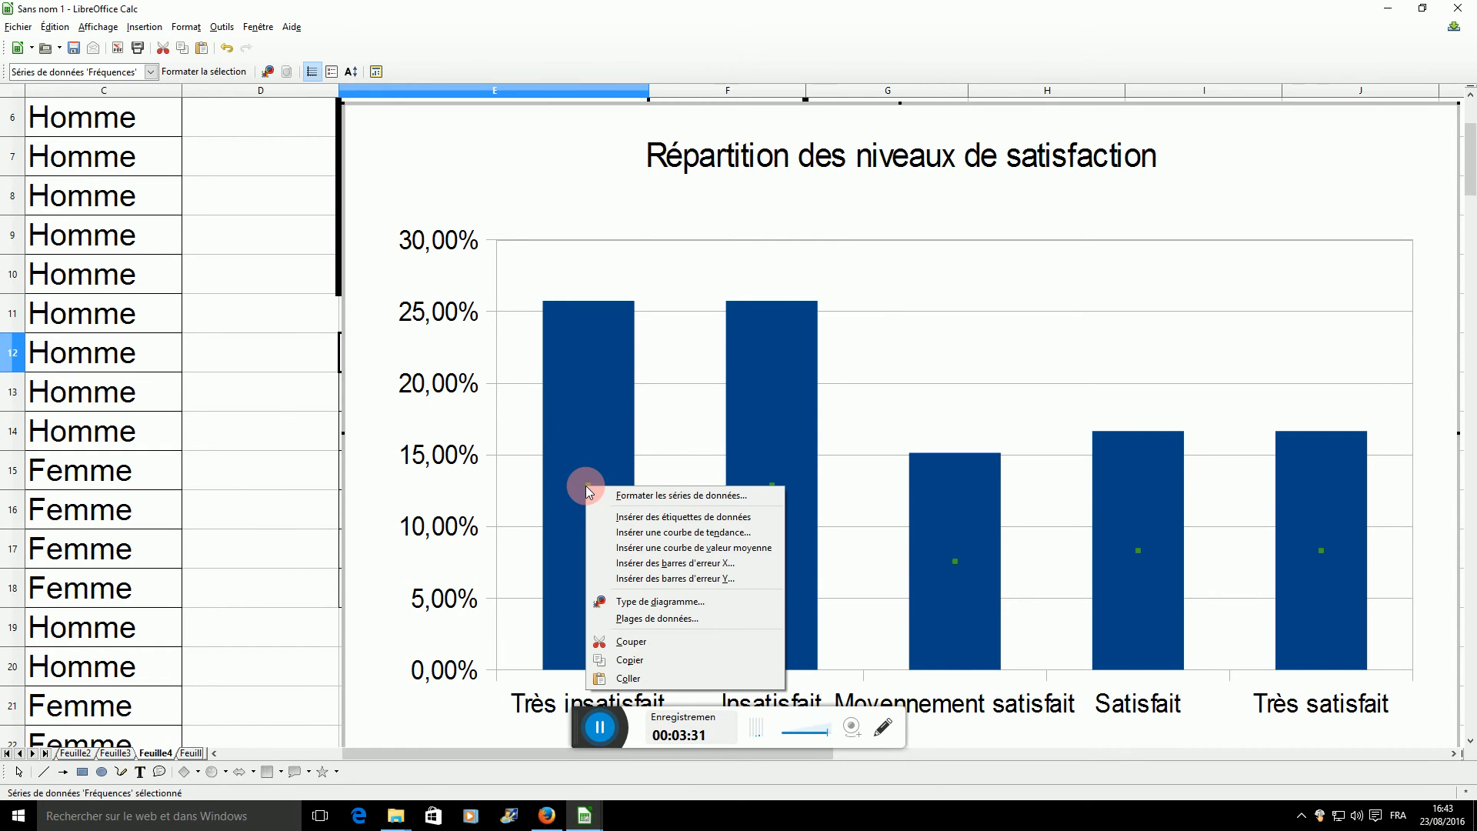
pyautogui.click(611, 342)
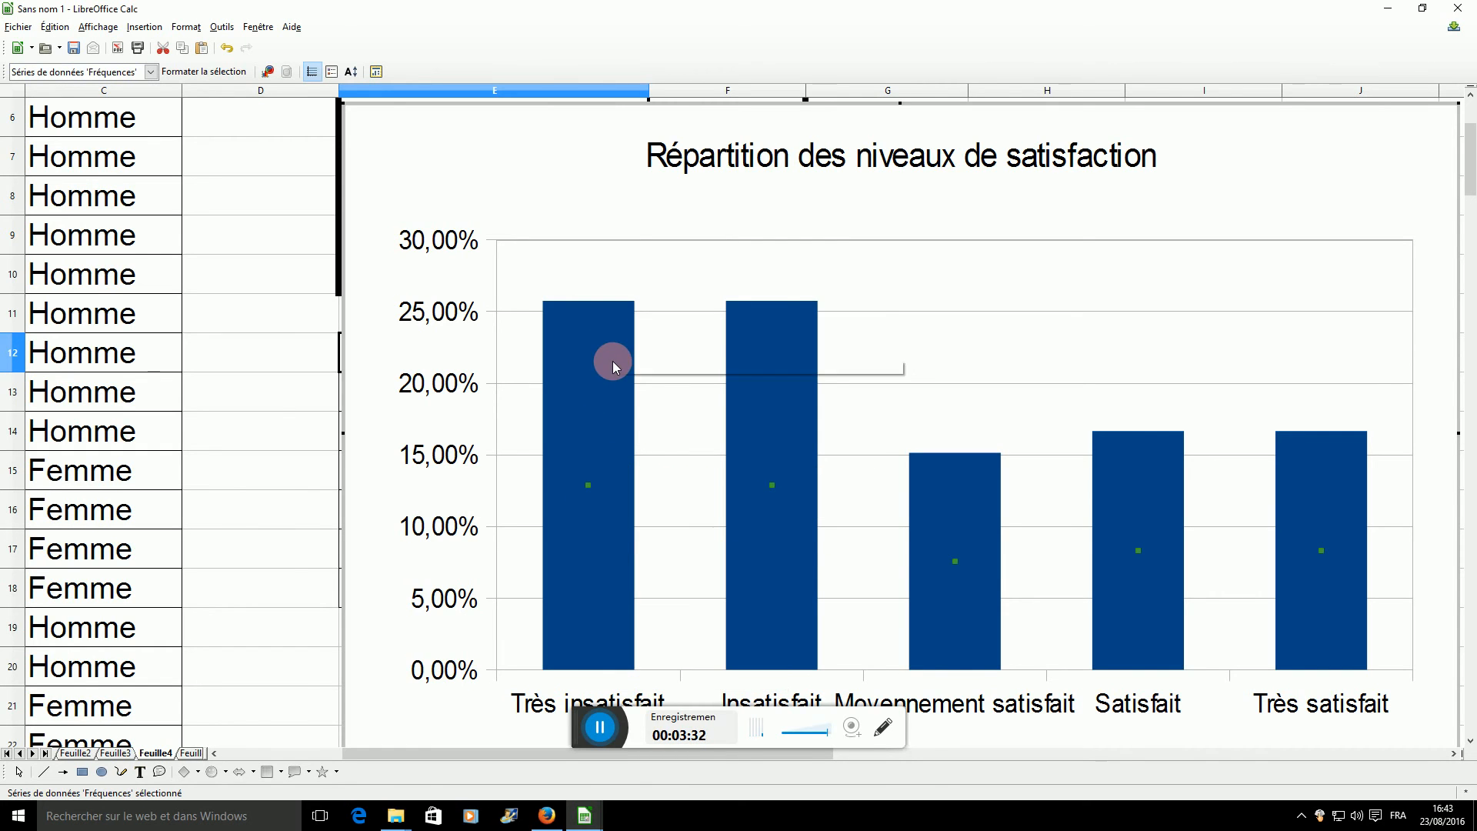
pyautogui.rightClick(591, 486)
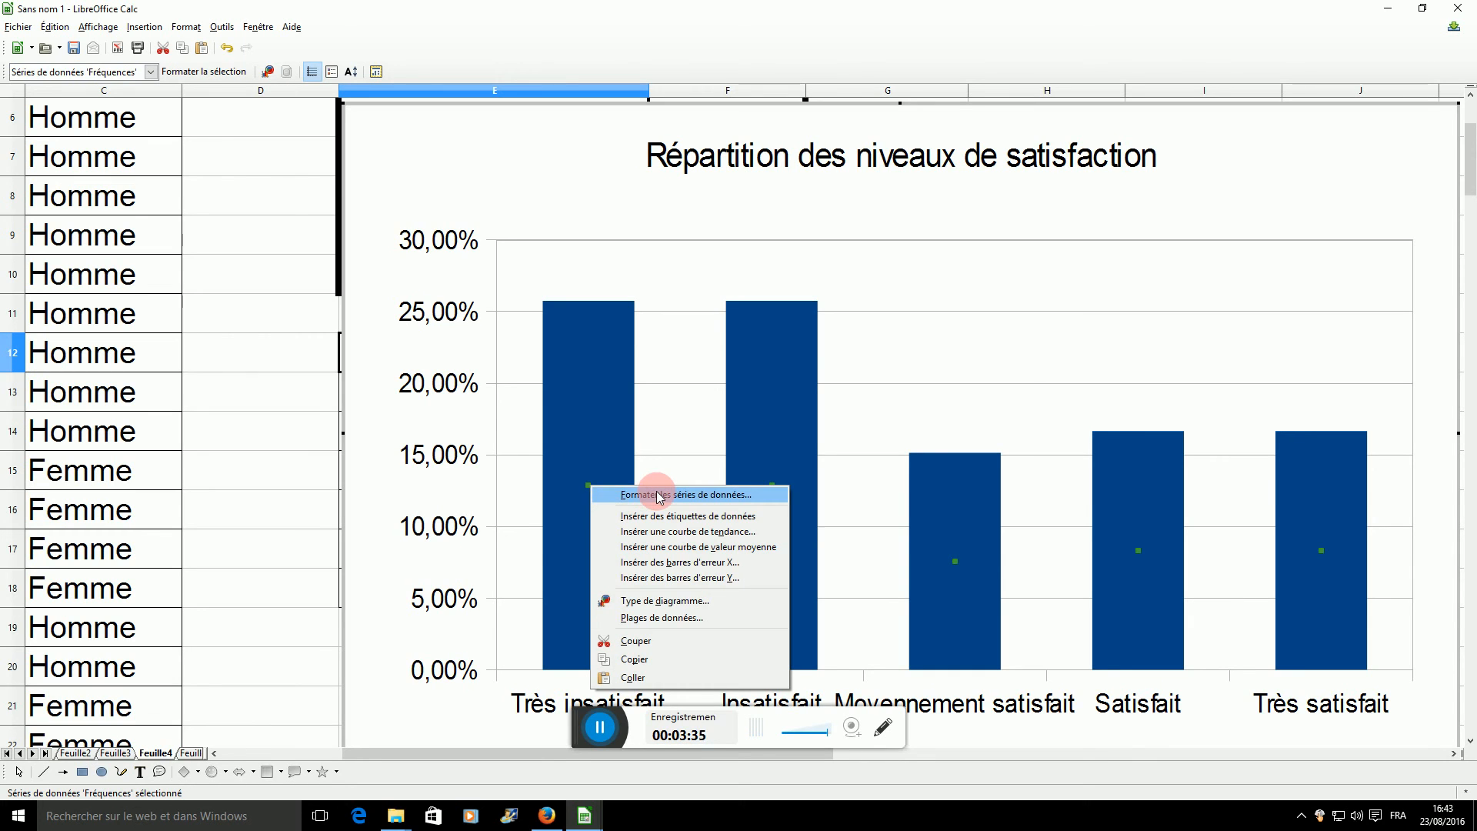
pyautogui.click(665, 519)
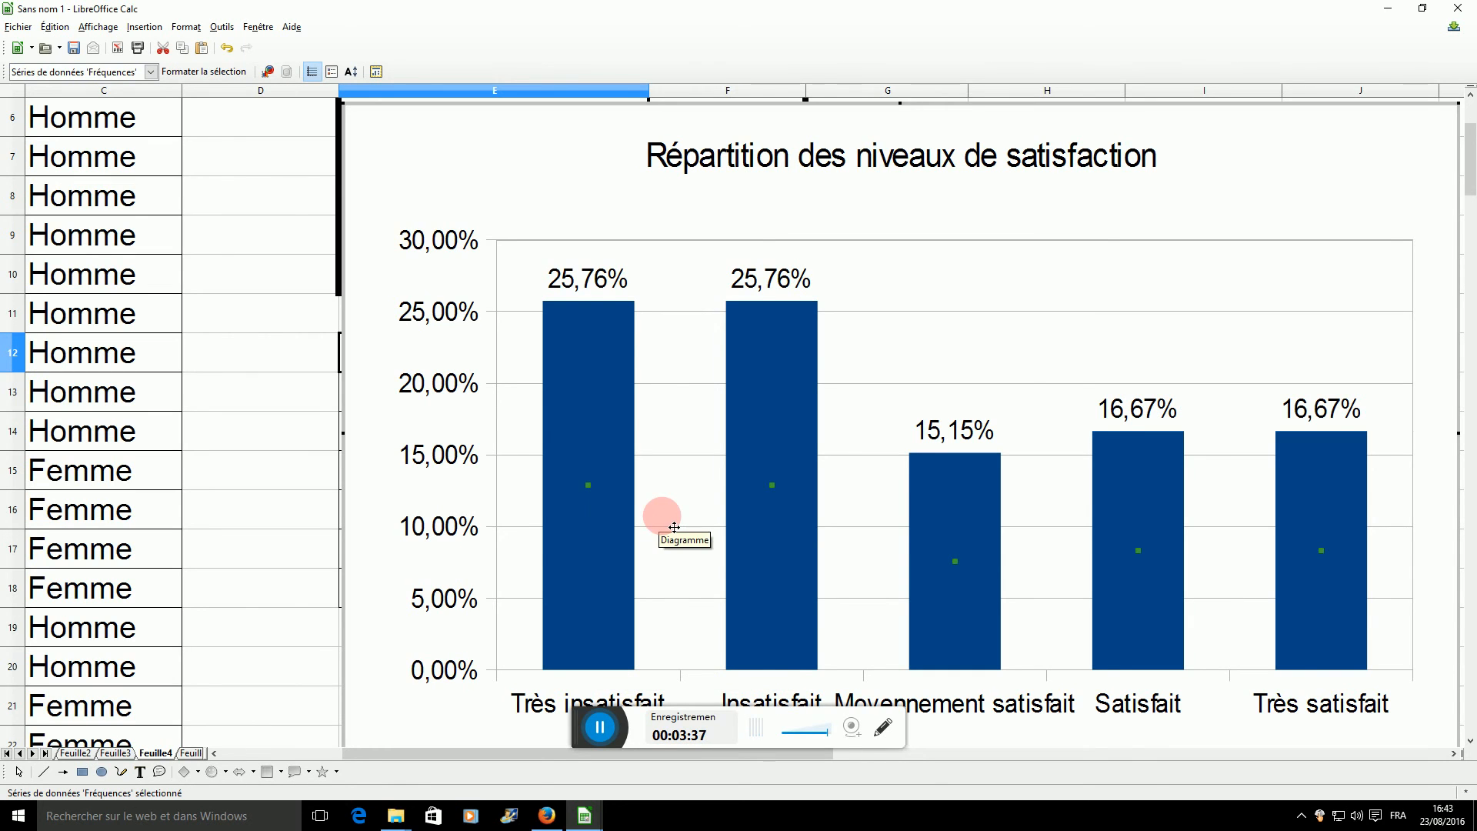
# Step: Format the data labels as percentages with 0 decimals, independent of the source format
pyautogui.rightClick(591, 280)
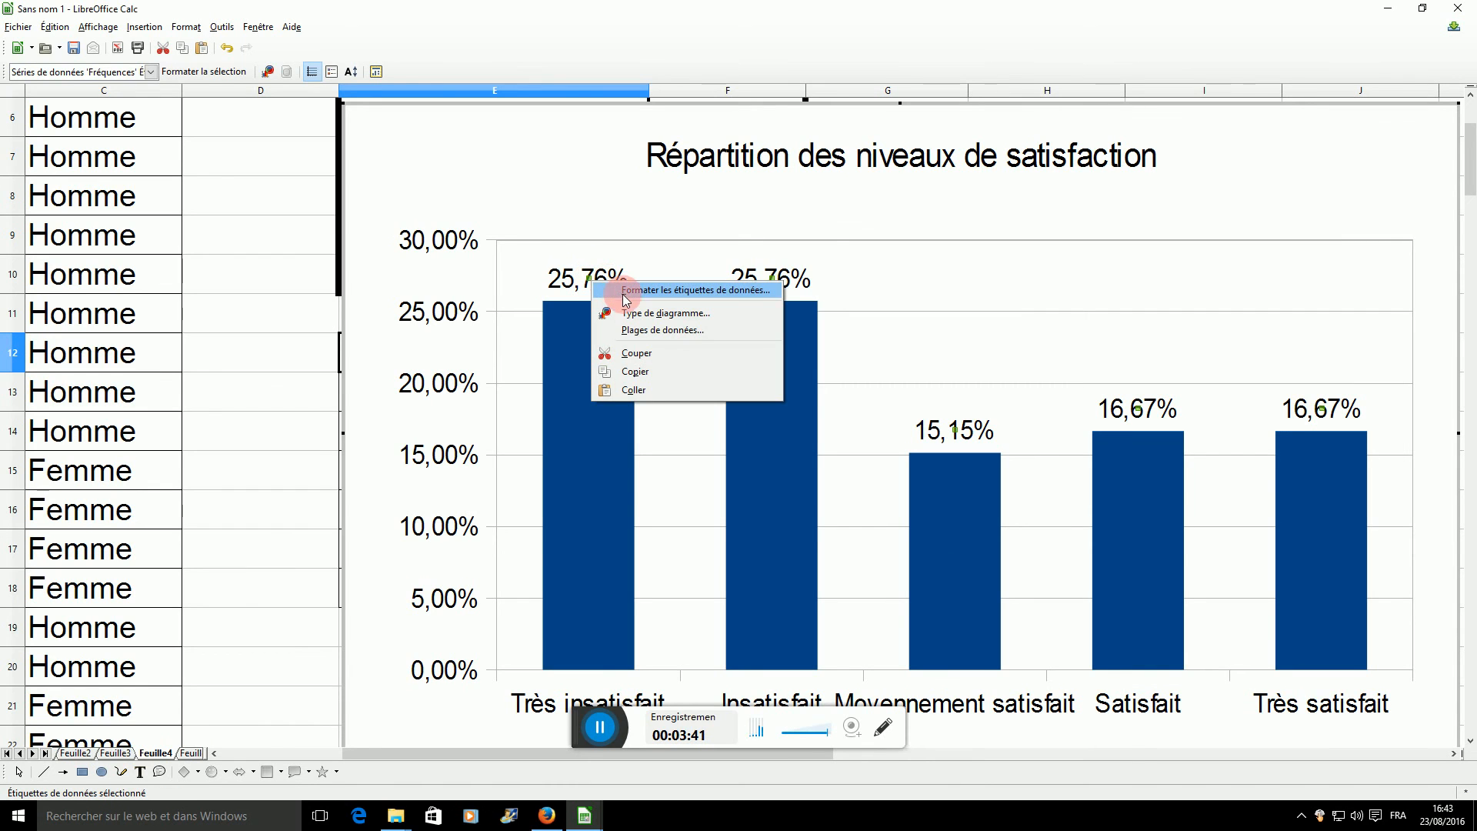
pyautogui.click(622, 292)
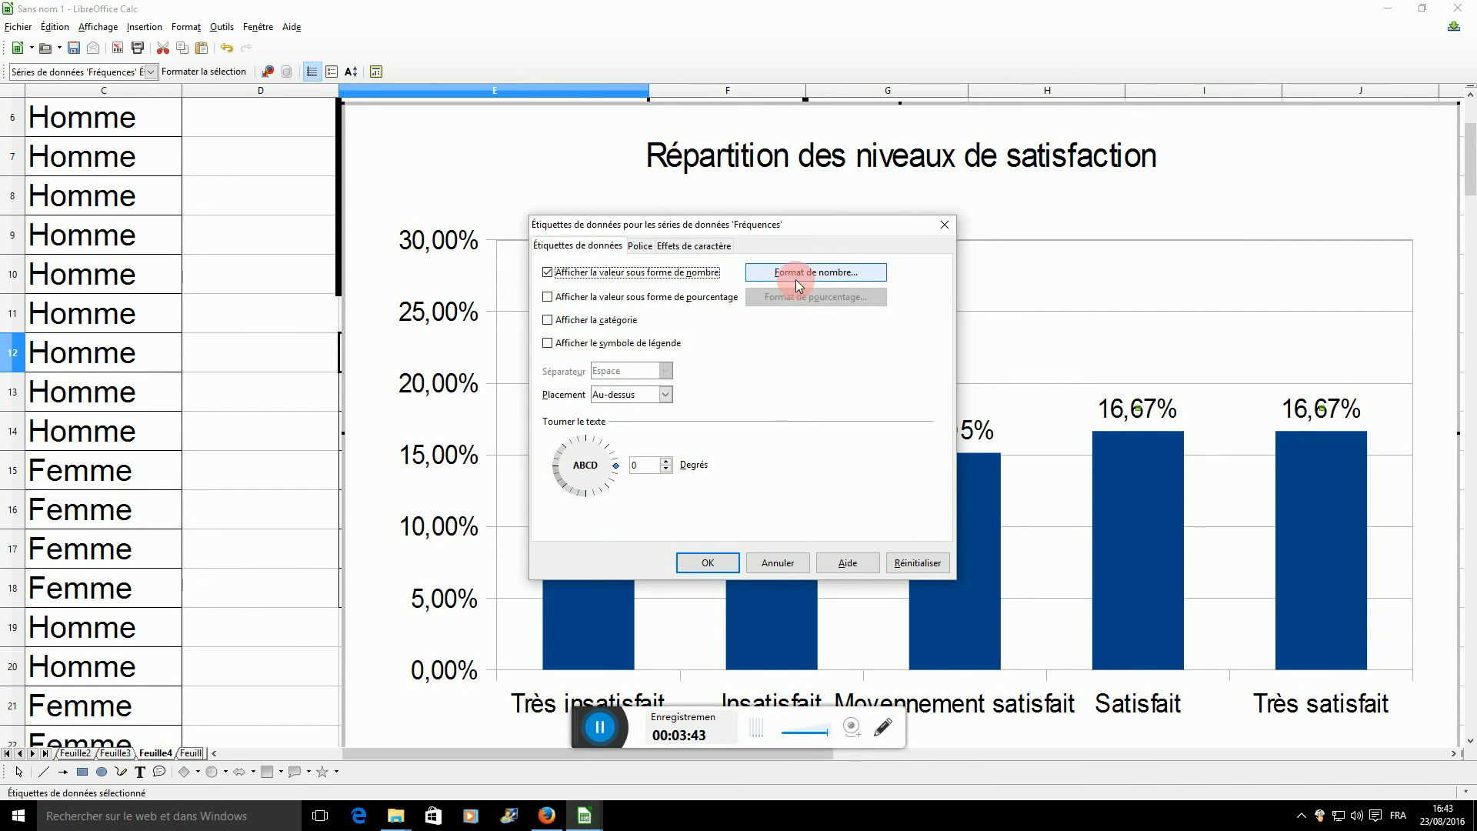
pyautogui.click(794, 276)
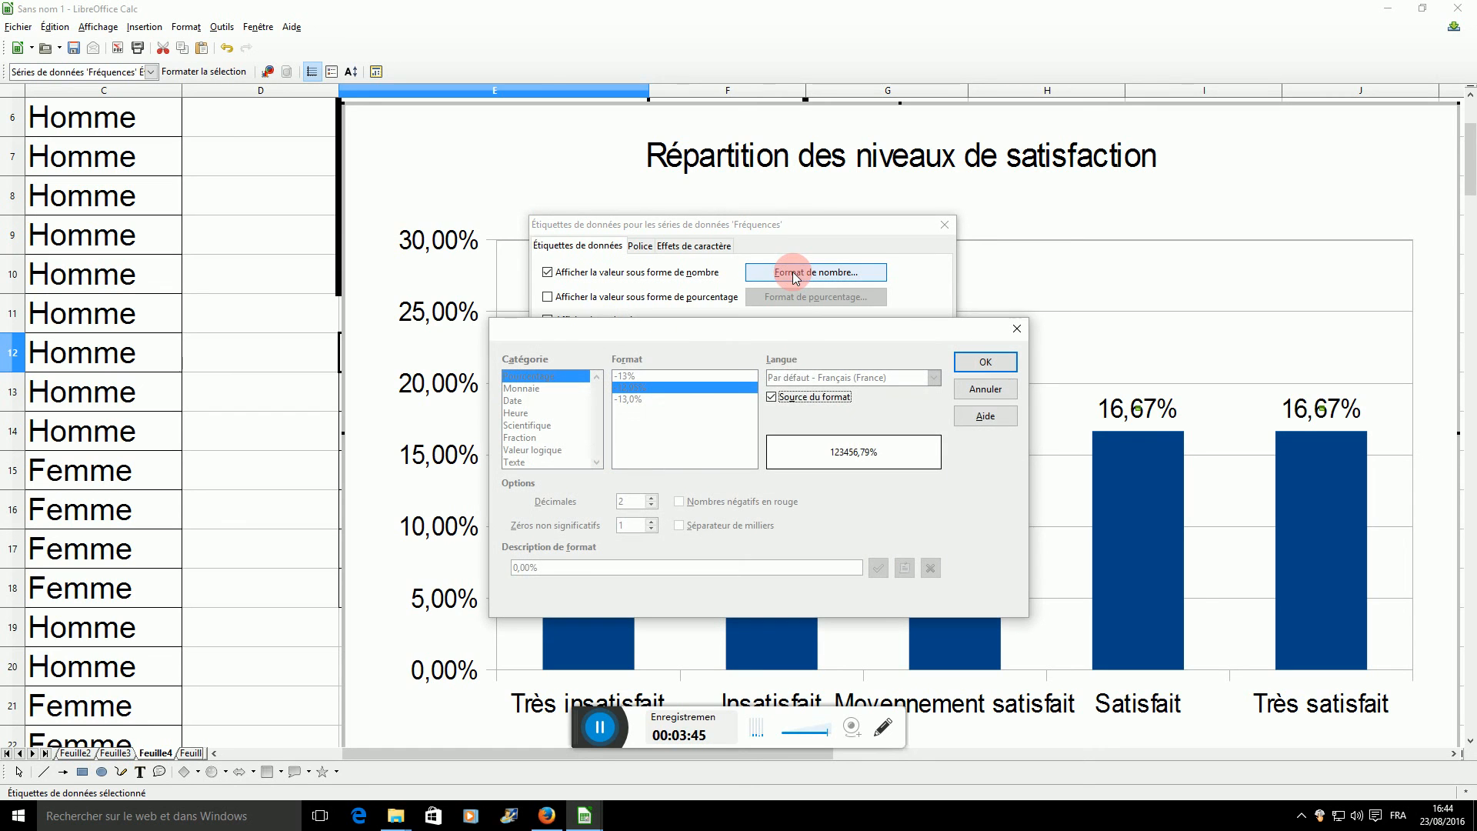
pyautogui.click(773, 397)
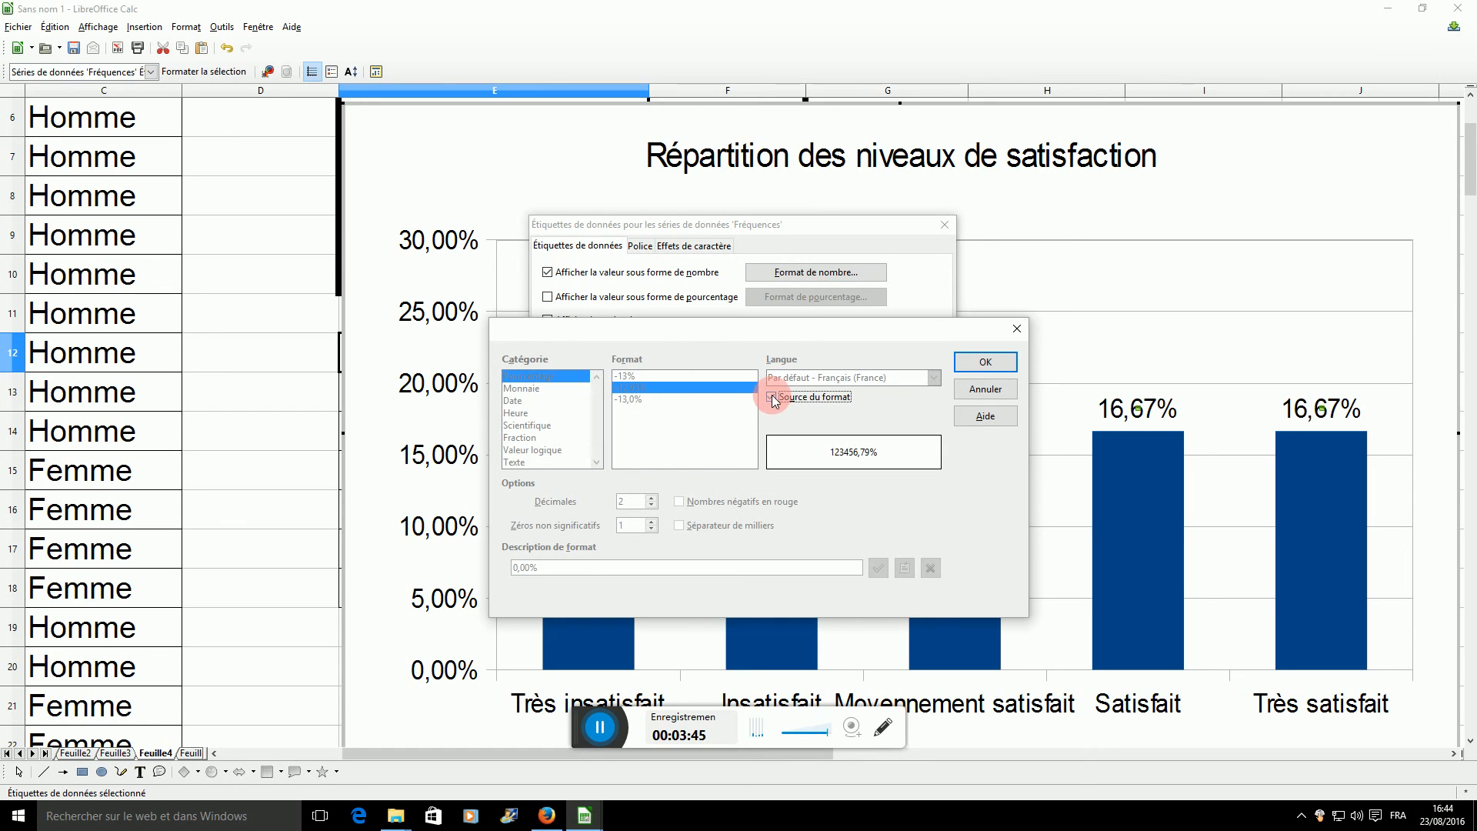
pyautogui.click(651, 506)
pyautogui.click(651, 507)
pyautogui.click(650, 508)
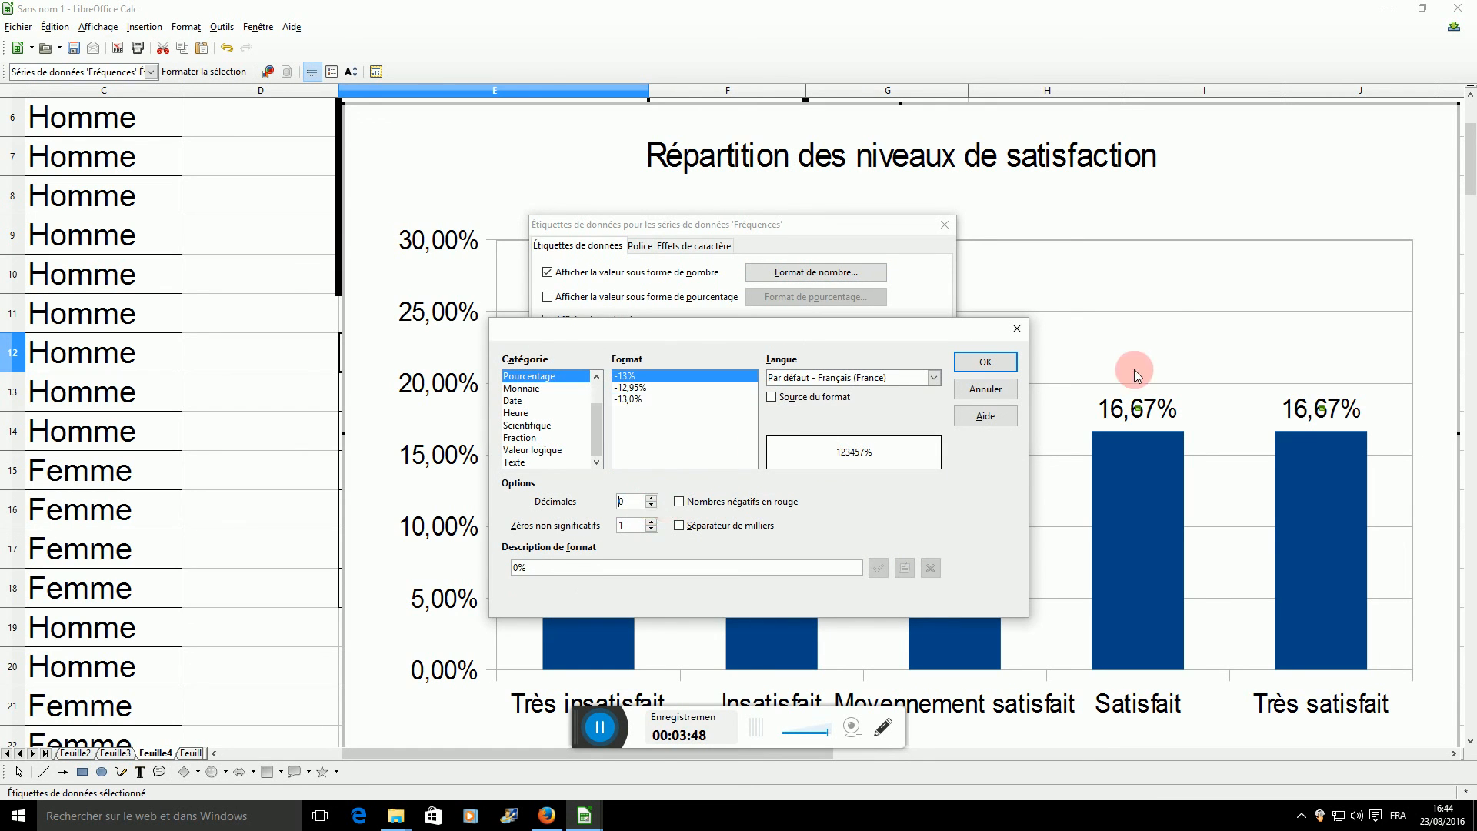
pyautogui.click(985, 363)
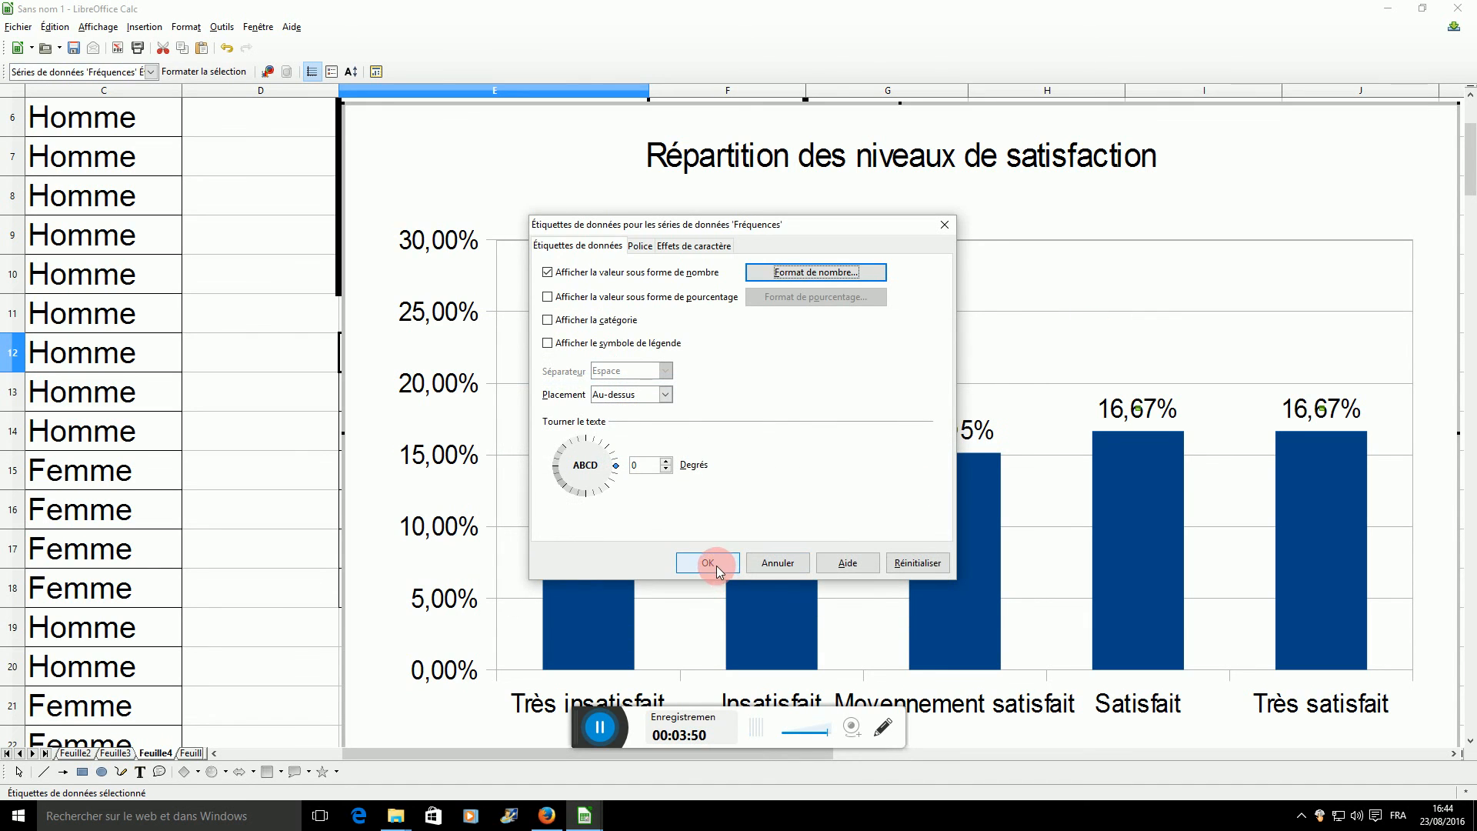
pyautogui.click(717, 564)
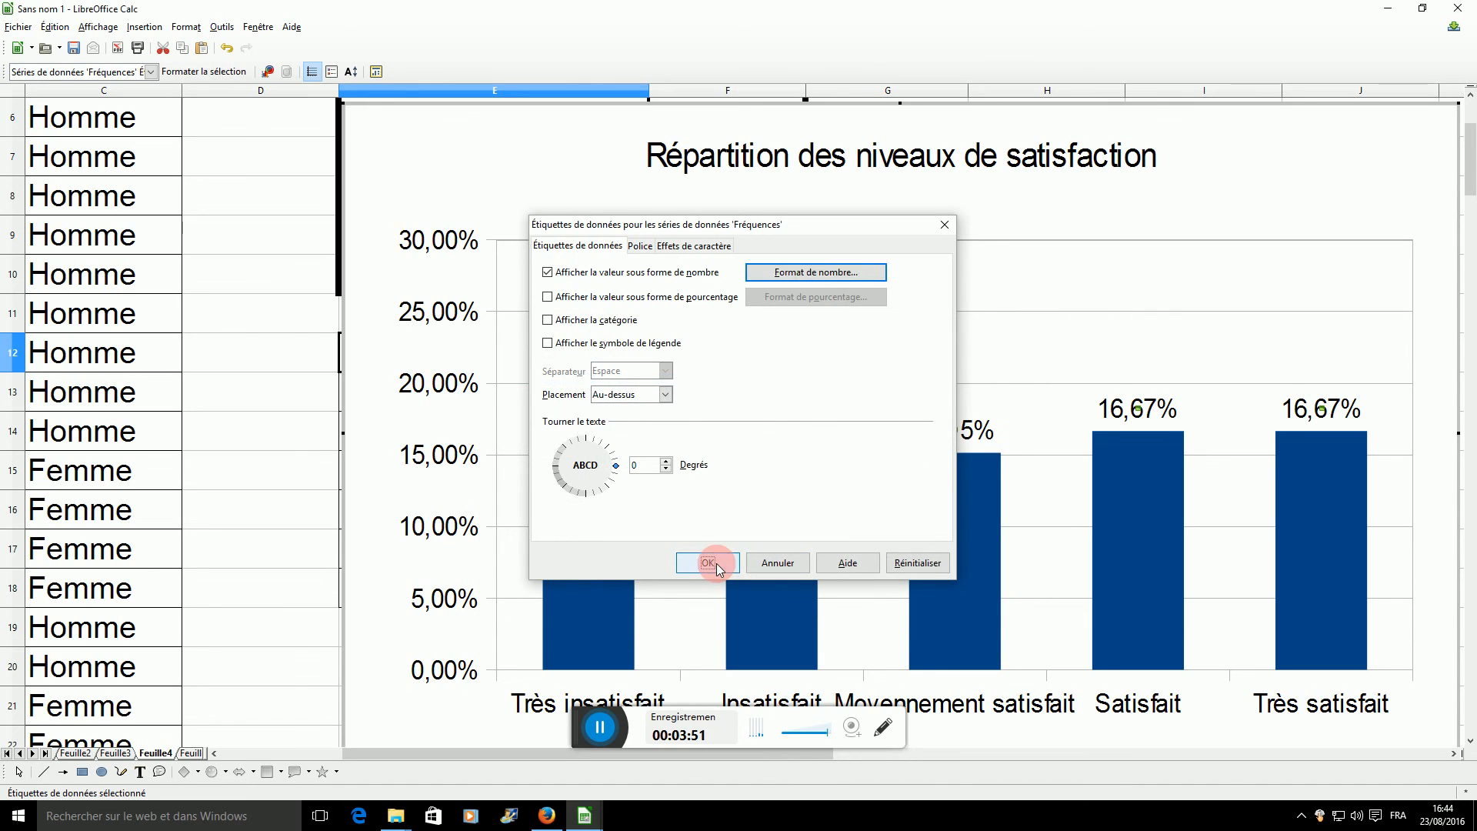
pyautogui.click(533, 179)
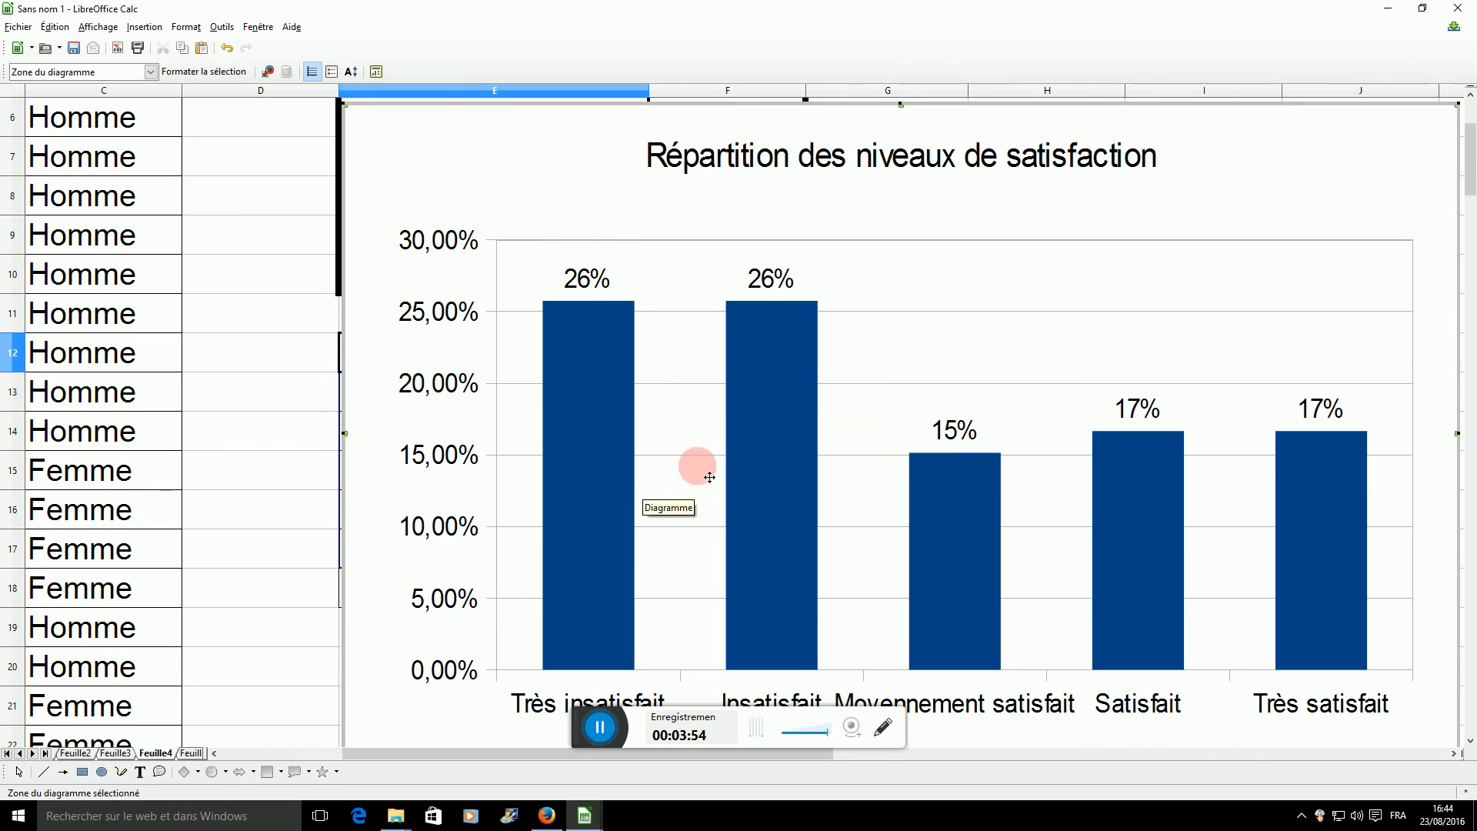